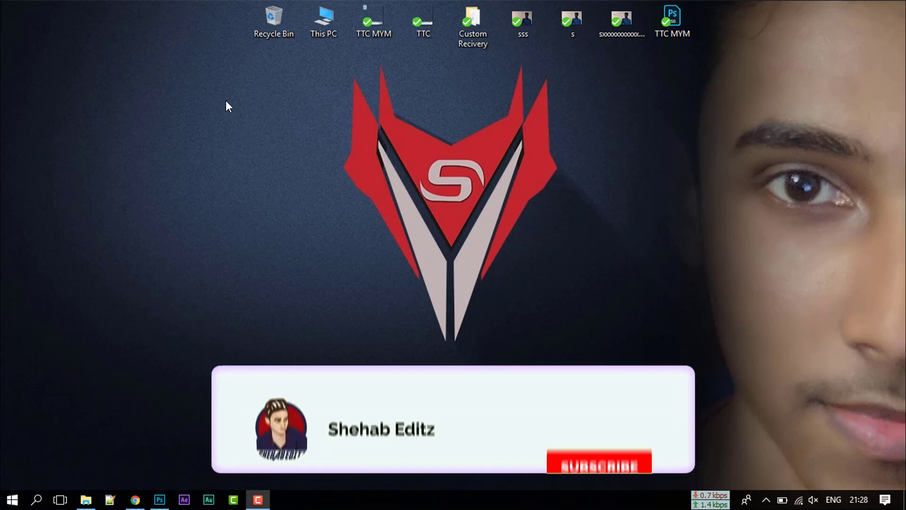
# Refresh the Windows desktop twice from its right-click menu.
pyautogui.rightClick(226, 100)
pyautogui.click(265, 141)
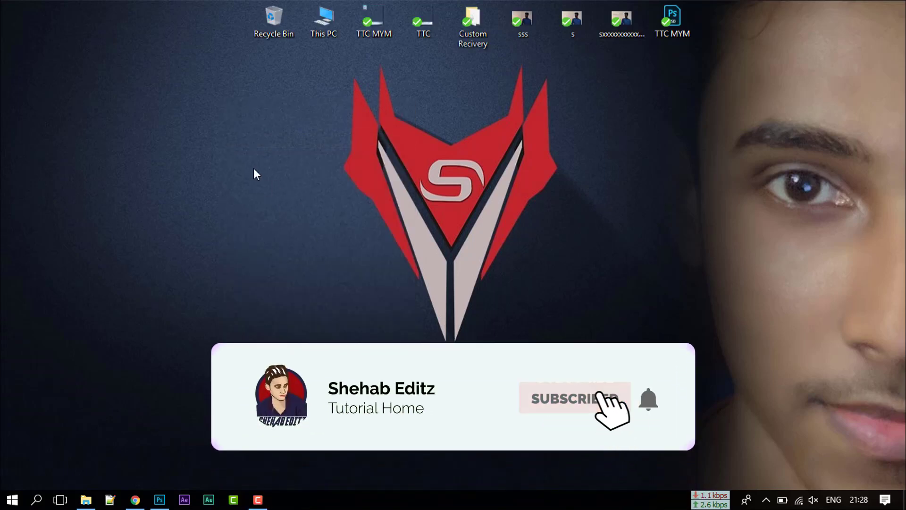
pyautogui.rightClick(237, 140)
pyautogui.click(257, 179)
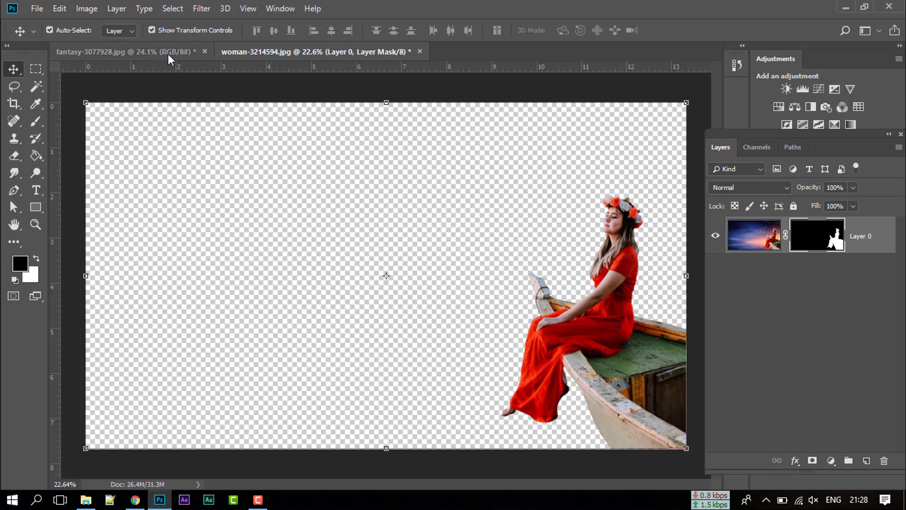
# Create a new 4000 × 2300 px document.
pyautogui.click(168, 52)
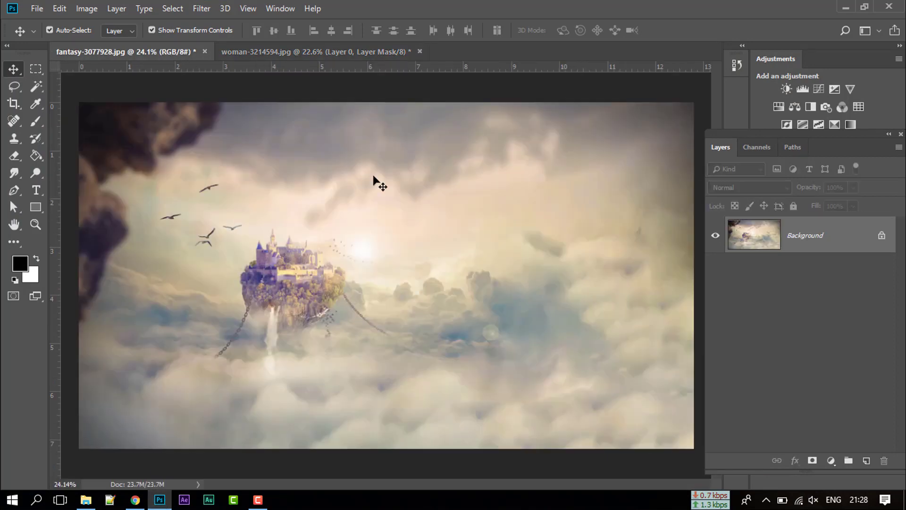
pyautogui.click(279, 58)
pyautogui.click(37, 9)
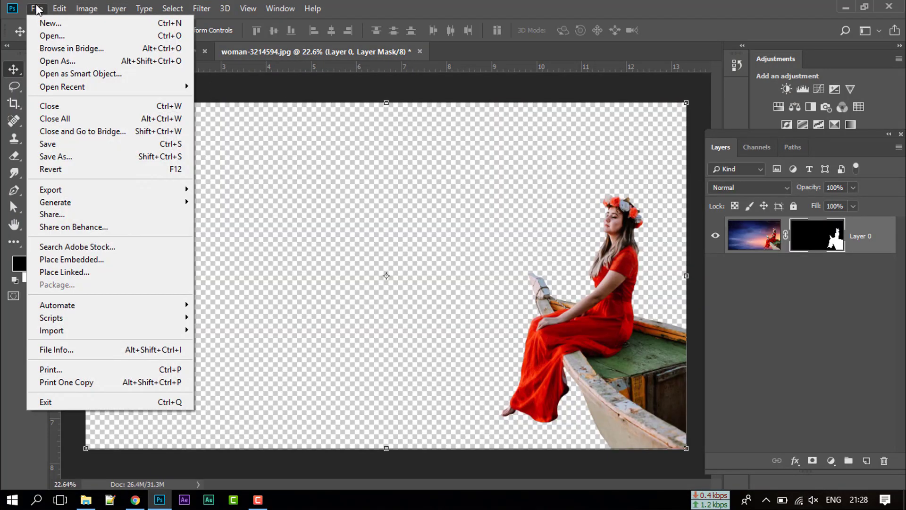
pyautogui.click(47, 22)
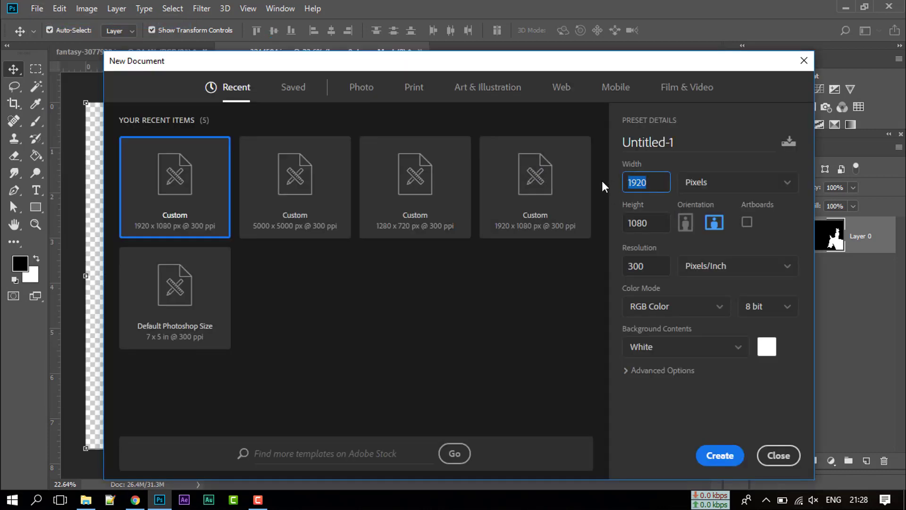
pyautogui.write('4000')
pyautogui.click(653, 220)
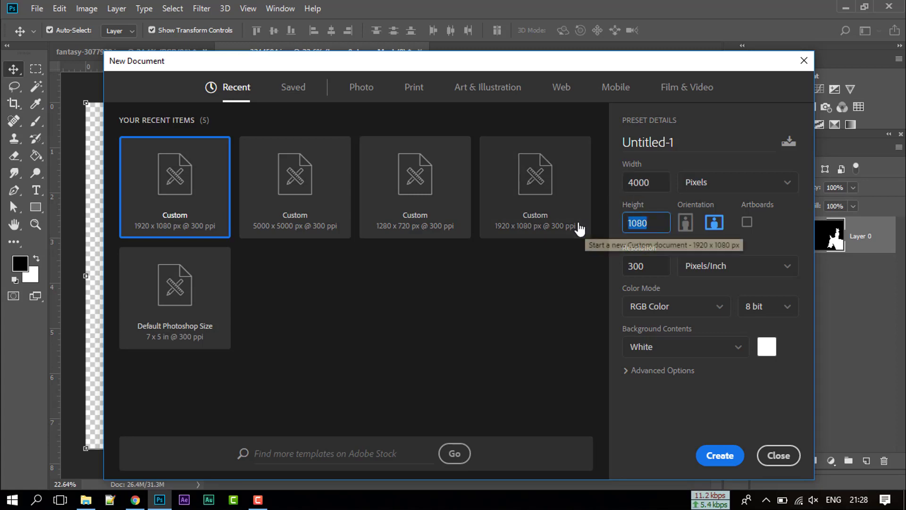
pyautogui.write('2300')
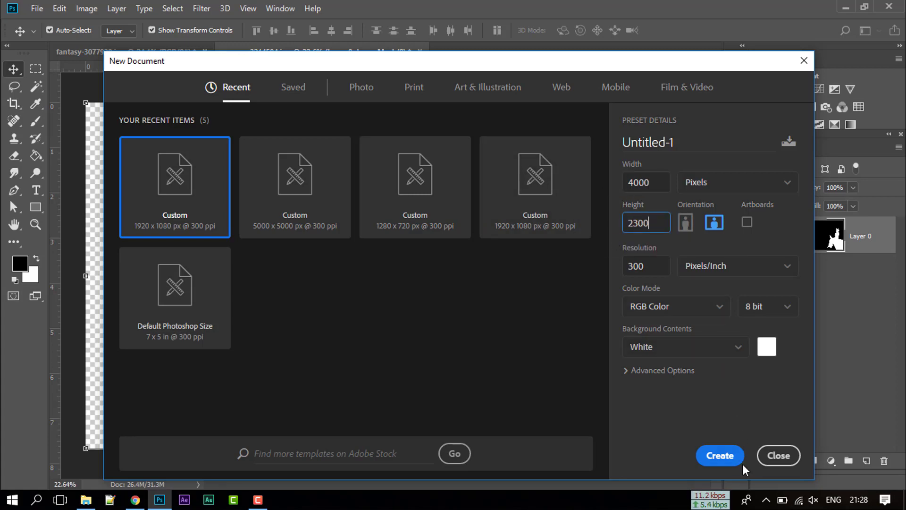
pyautogui.click(742, 463)
# Fill the new canvas with 50% Gray.
pyautogui.hotkey('shift', 'BackSpace')
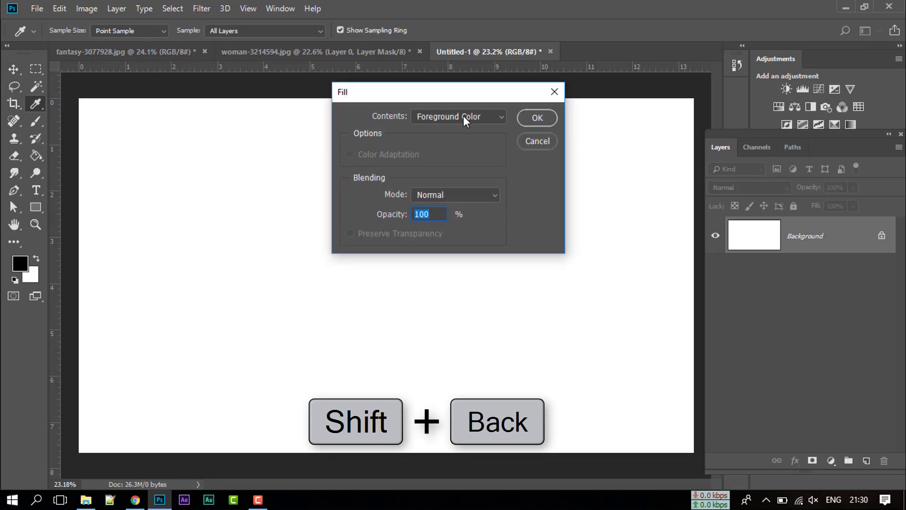
pyautogui.click(464, 116)
pyautogui.click(454, 233)
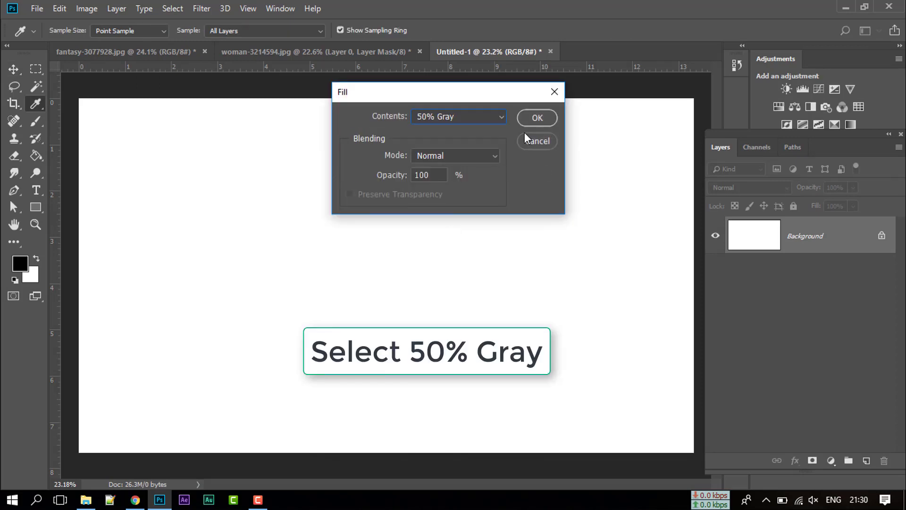
pyautogui.click(546, 115)
pyautogui.press('v')
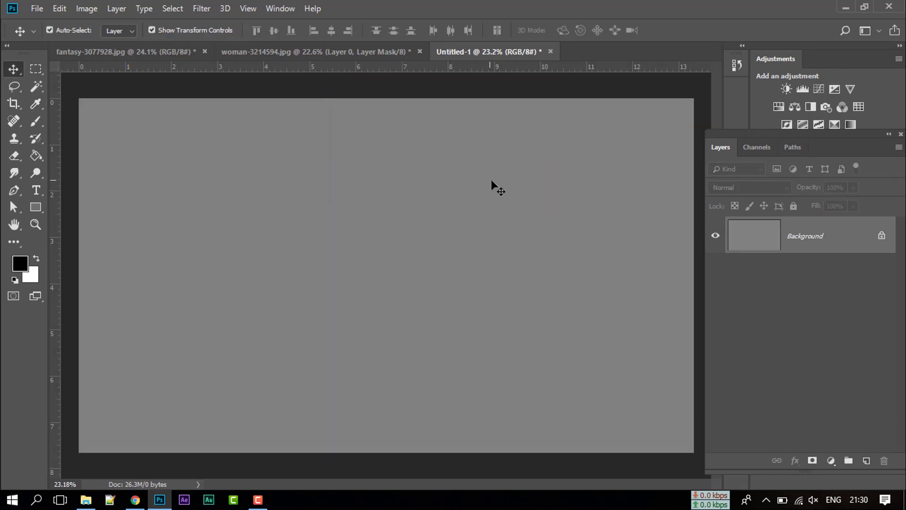
# Bring the castle image into Untitled-1 as a Smart Object, scaled up to fill the canvas.
pyautogui.click(152, 53)
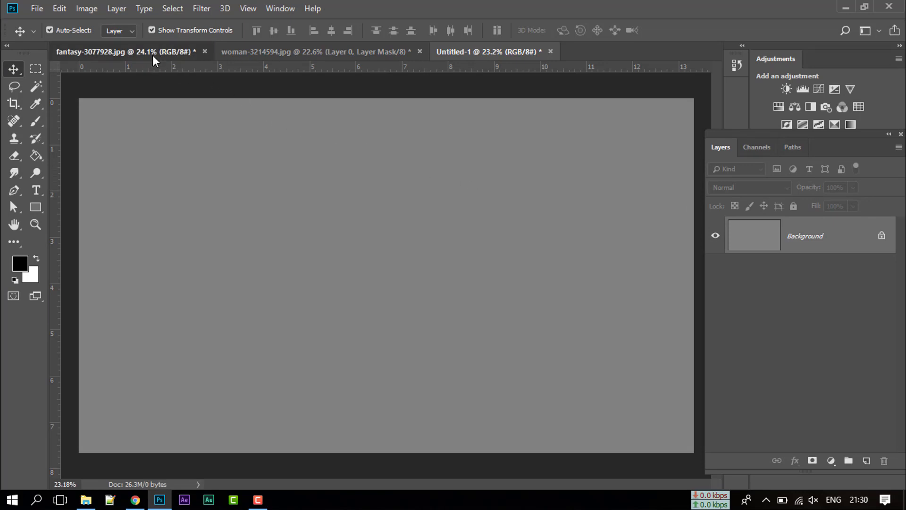
pyautogui.moveTo(316, 140); pyautogui.dragTo(434, 185)
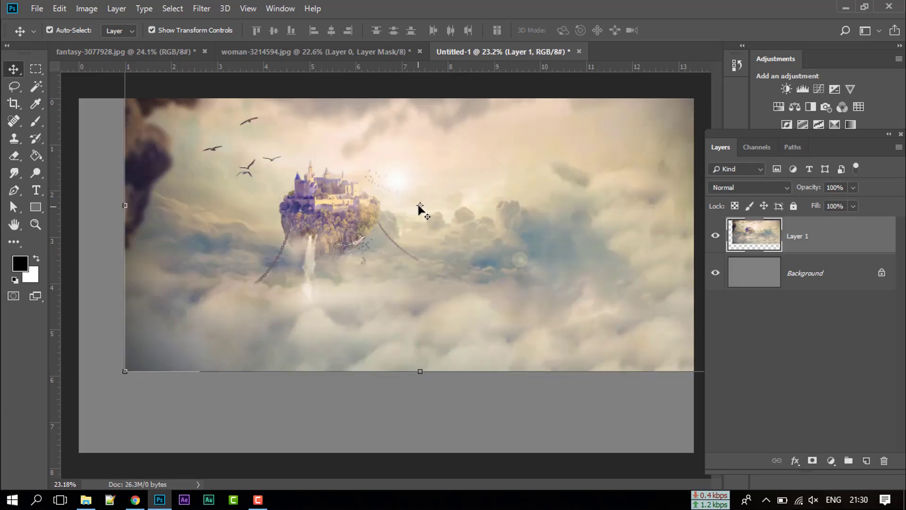
pyautogui.moveTo(419, 207); pyautogui.dragTo(369, 229)
pyautogui.rightClick(812, 235)
pyautogui.click(756, 161)
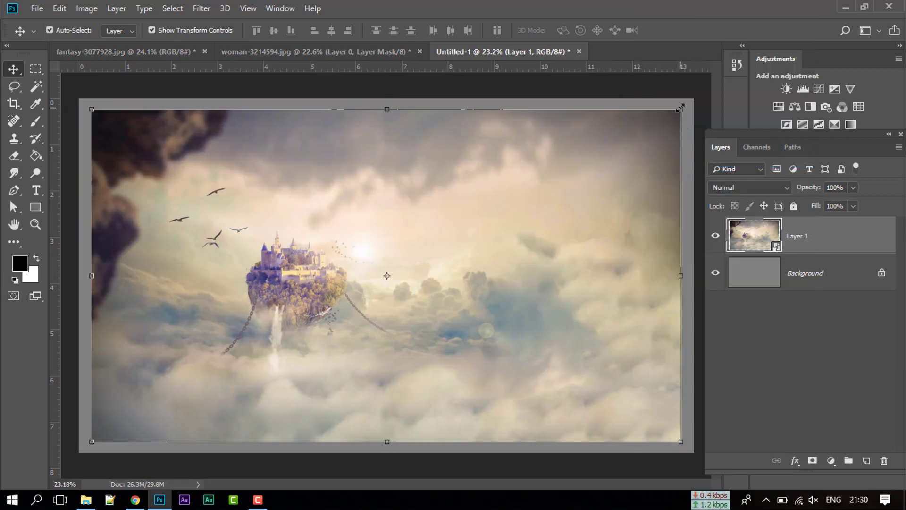
pyautogui.hotkey('ctrl', 't')
pyautogui.moveTo(682, 109); pyautogui.dragTo(711, 91)
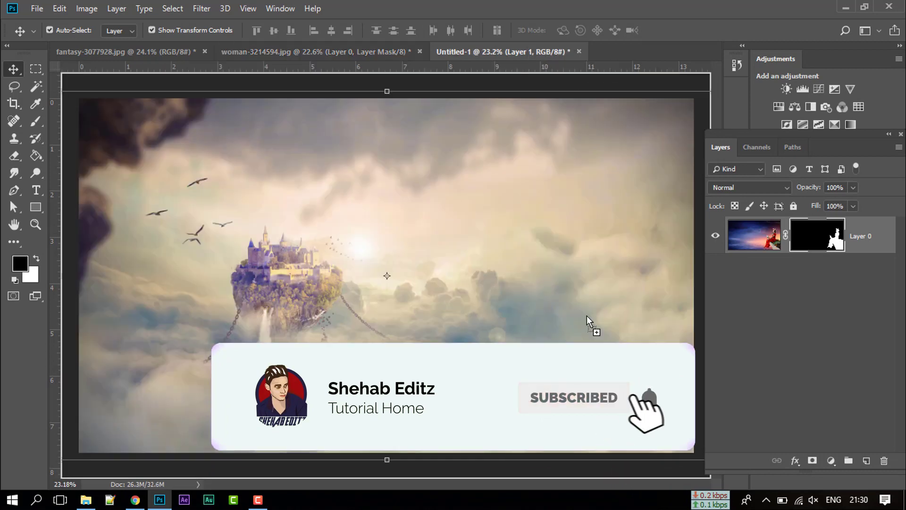
# Add the woman-on-boat cut-out and position her at the right.
pyautogui.moveTo(534, 58)
pyautogui.mouseDown()
pyautogui.moveTo(587, 332)
pyautogui.moveTo(437, 245)
pyautogui.moveTo(390, 246)
pyautogui.mouseUp()
pyautogui.hotkey('ctrl', 't')
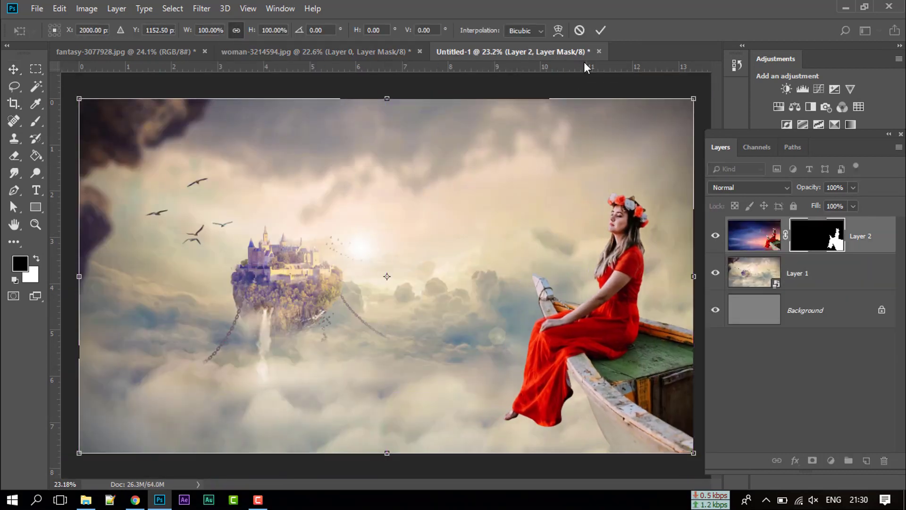
pyautogui.press('Return')
pyautogui.click(389, 87)
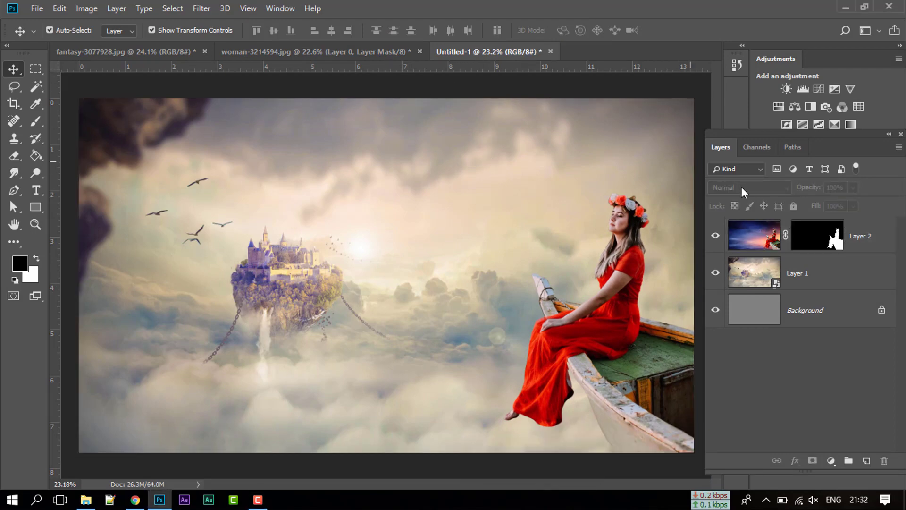
# Refine Layer 2's mask around the hair in Select and Mask, outputting a new masked layer.
pyautogui.click(808, 230)
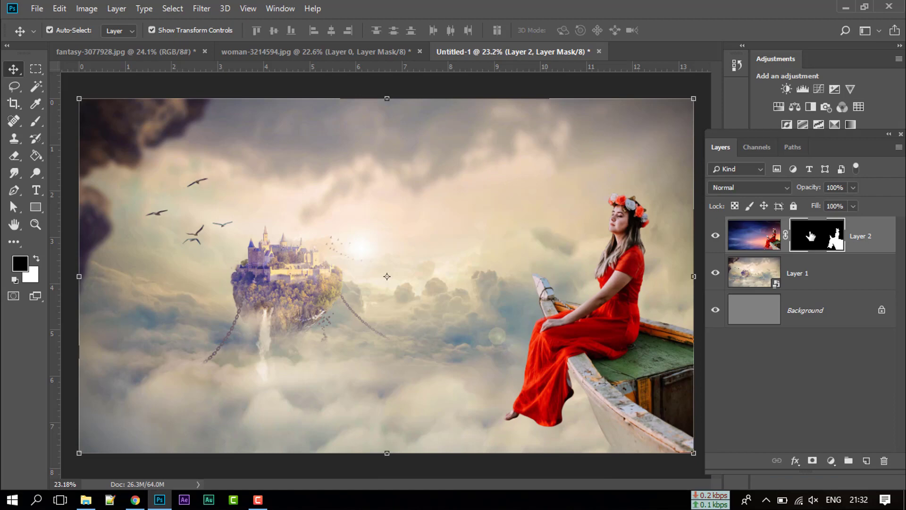
pyautogui.rightClick(810, 236)
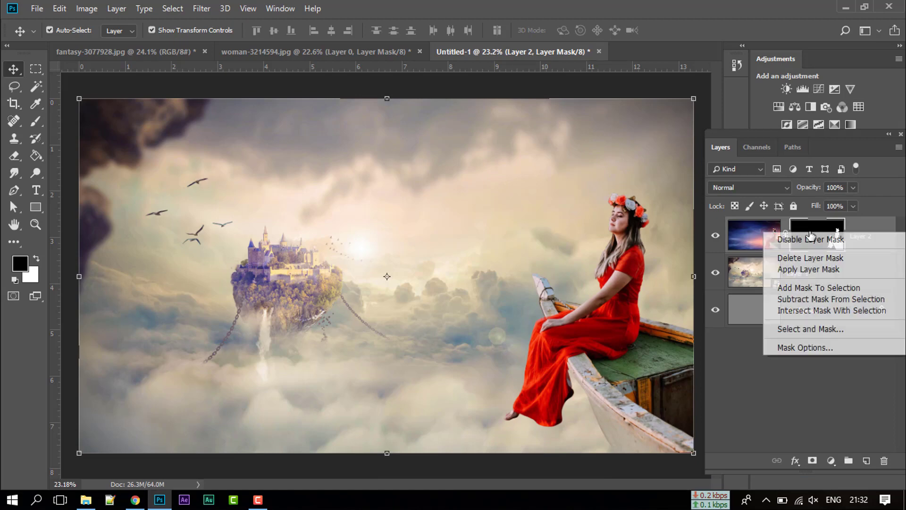
pyautogui.click(801, 329)
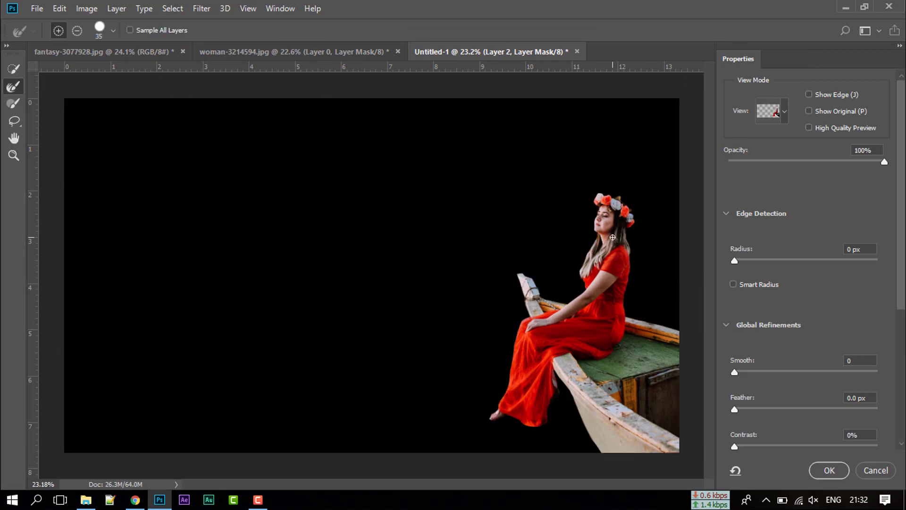
pyautogui.hotkey('ctrl', '+')
pyautogui.hotkey('ctrl', '+')
pyautogui.hotkey('ctrl', '+')
pyautogui.hotkey('ctrl', '+')
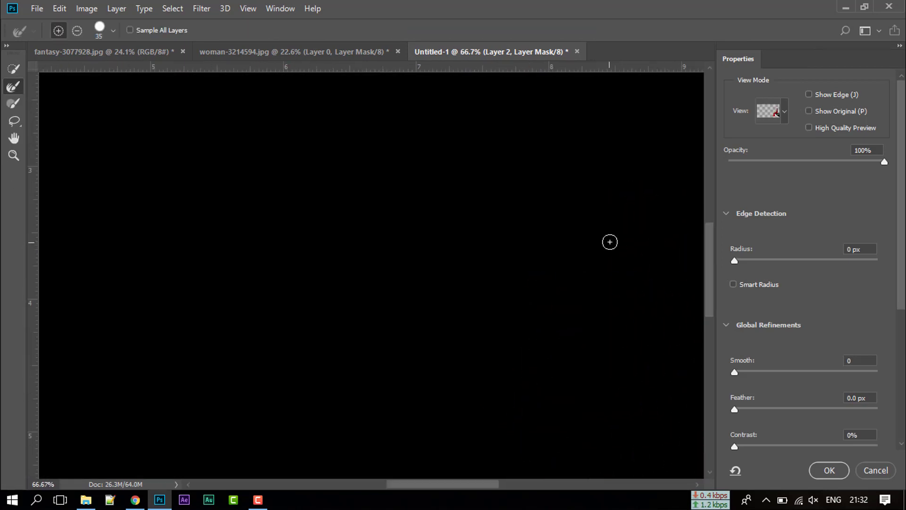
pyautogui.moveTo(481, 247); pyautogui.dragTo(174, 269)
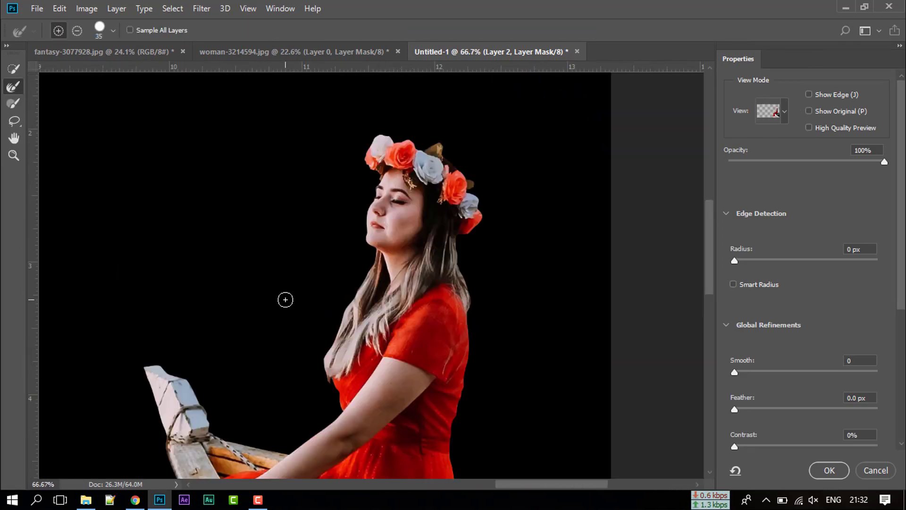
pyautogui.hotkey('ctrl', '+')
pyautogui.press('[')
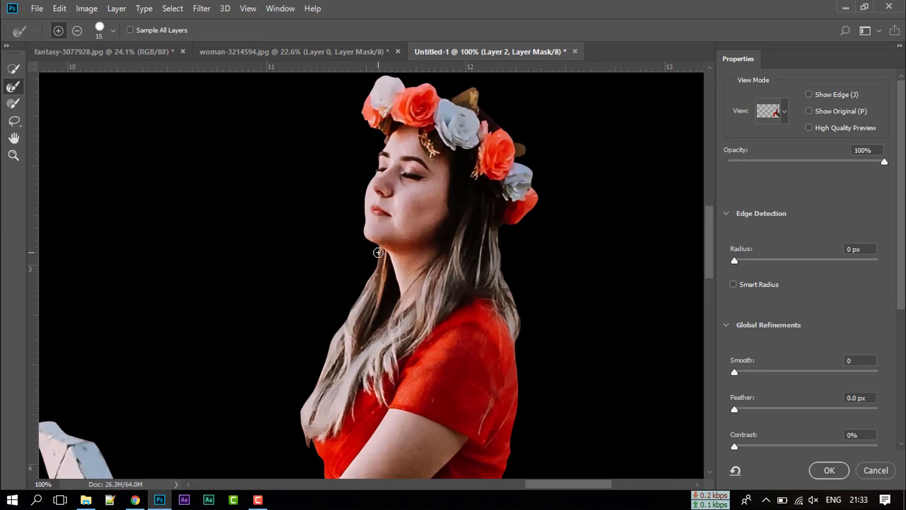
pyautogui.press('F7')
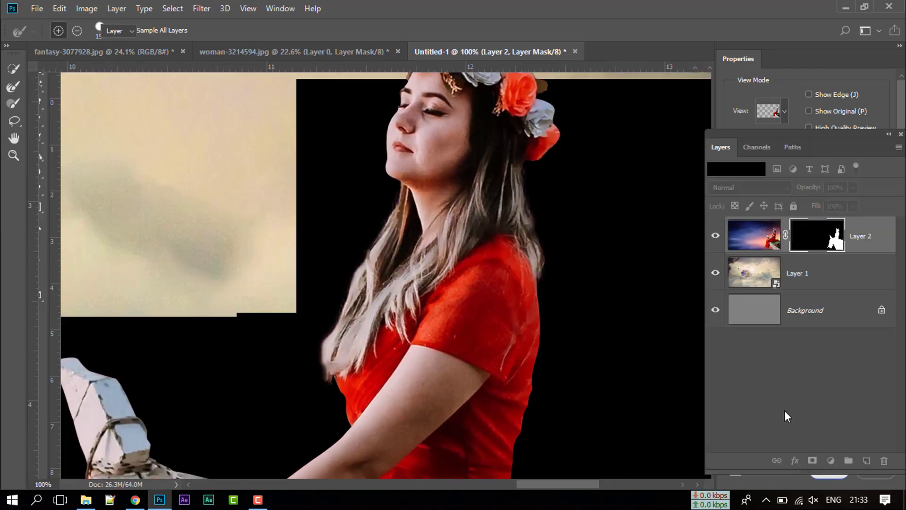
pyautogui.press('Return')
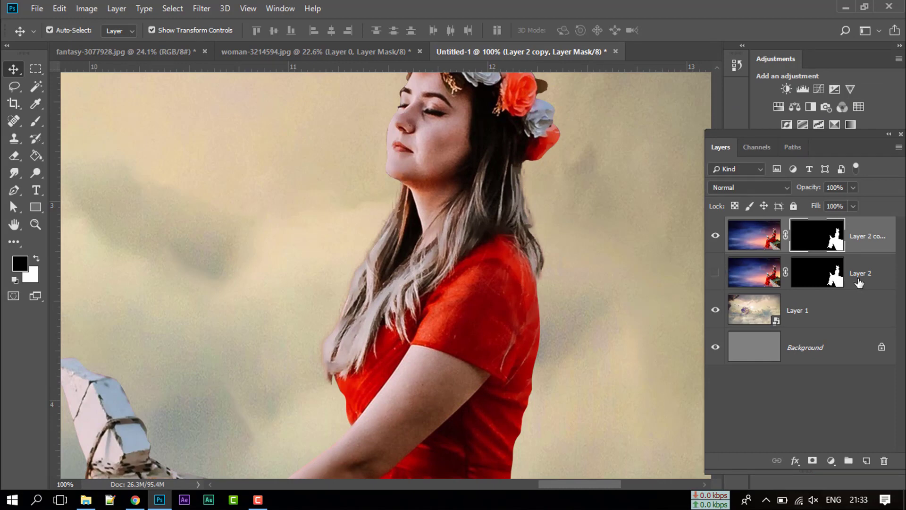
# Delete the original Layer 2, apply Layer 2 copy's mask, and fit the view.
pyautogui.moveTo(859, 282); pyautogui.dragTo(884, 460)
pyautogui.rightClick(808, 243)
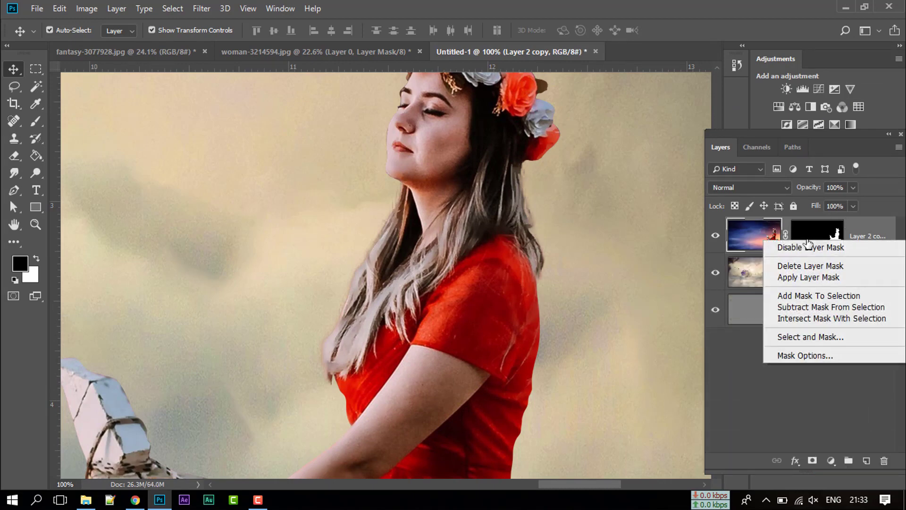
pyautogui.click(808, 277)
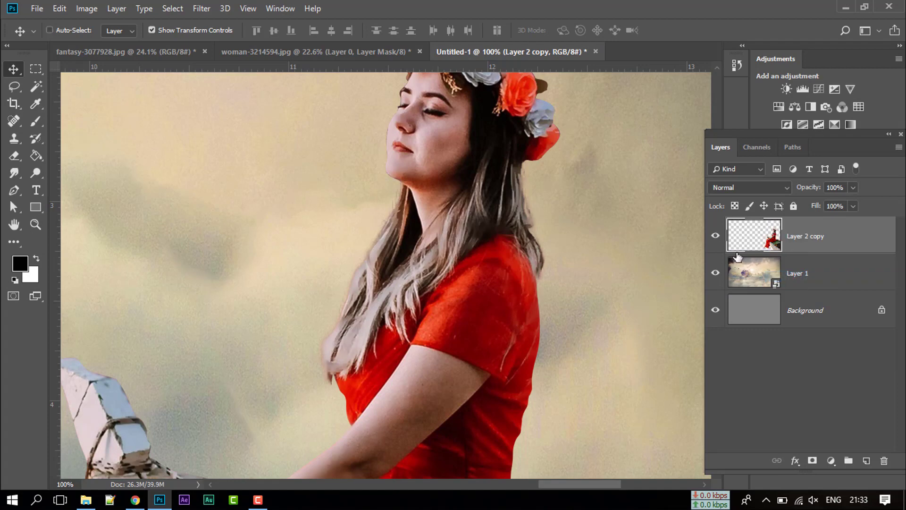
pyautogui.hotkey('ctrl', '0')
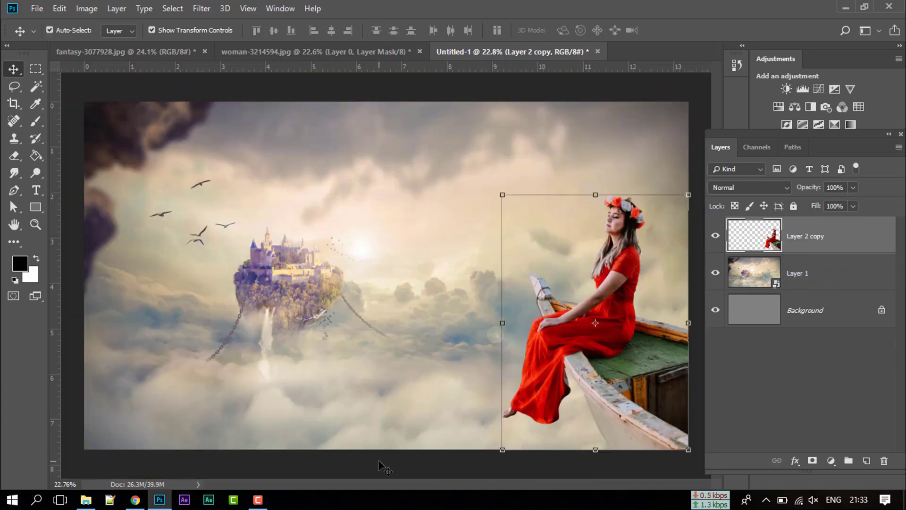
pyautogui.click(380, 461)
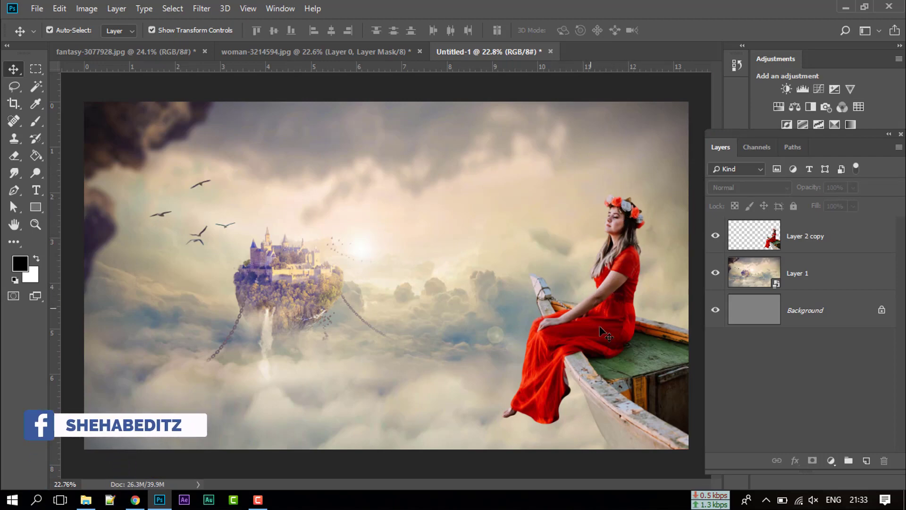
# Add a Vibrance adjustment layer above the woman's layer and float its settings panel.
pyautogui.click(765, 232)
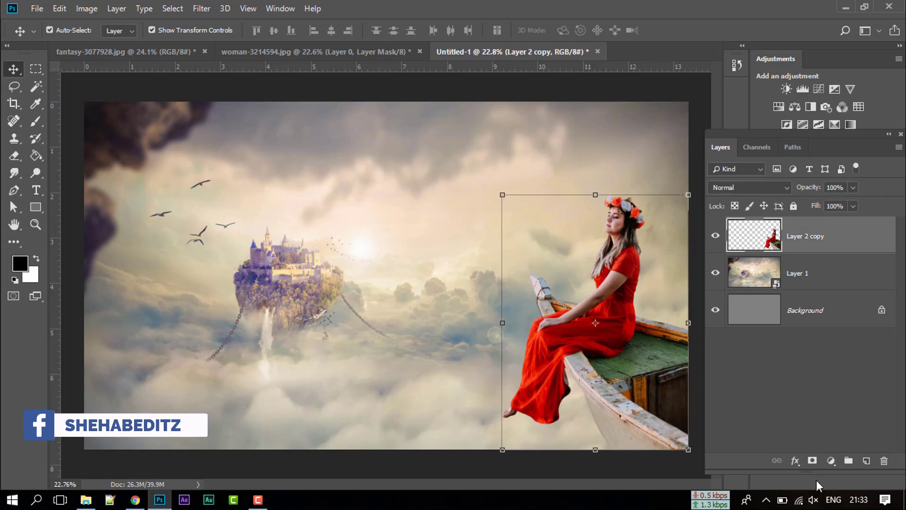
pyautogui.click(832, 461)
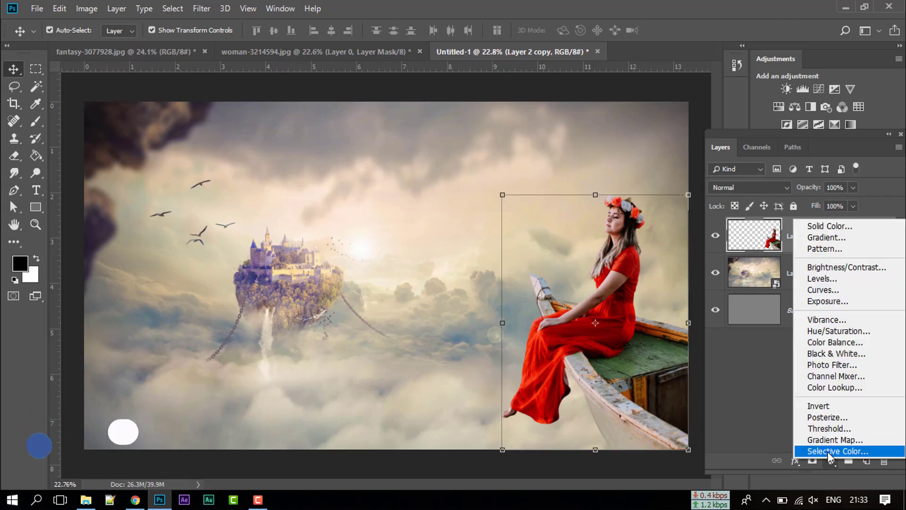
pyautogui.click(827, 320)
pyautogui.moveTo(712, 152); pyautogui.dragTo(780, 155)
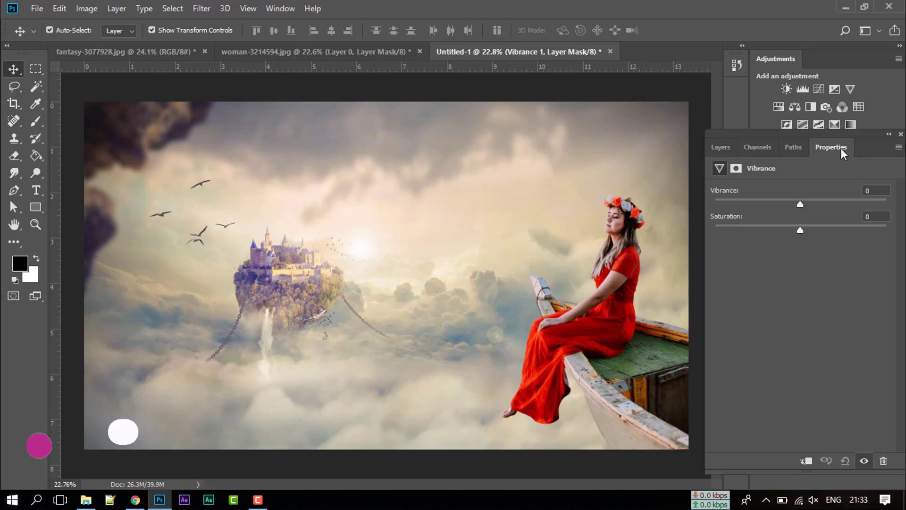
pyautogui.moveTo(835, 143); pyautogui.dragTo(306, 135)
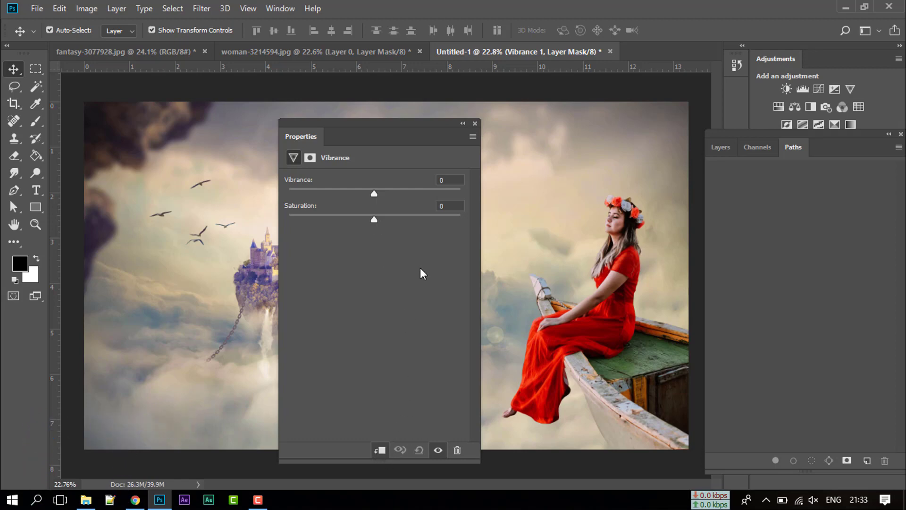
pyautogui.click(723, 148)
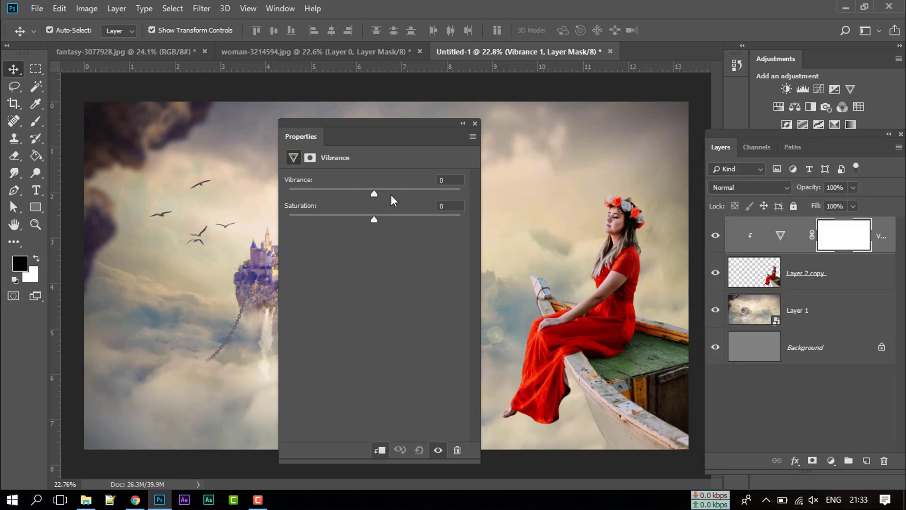
# Set the woman's Vibrance to -13 and Saturation to -2, comparing before and after.
pyautogui.moveTo(378, 191)
pyautogui.mouseDown()
pyautogui.moveTo(324, 195)
pyautogui.moveTo(359, 196)
pyautogui.mouseUp()
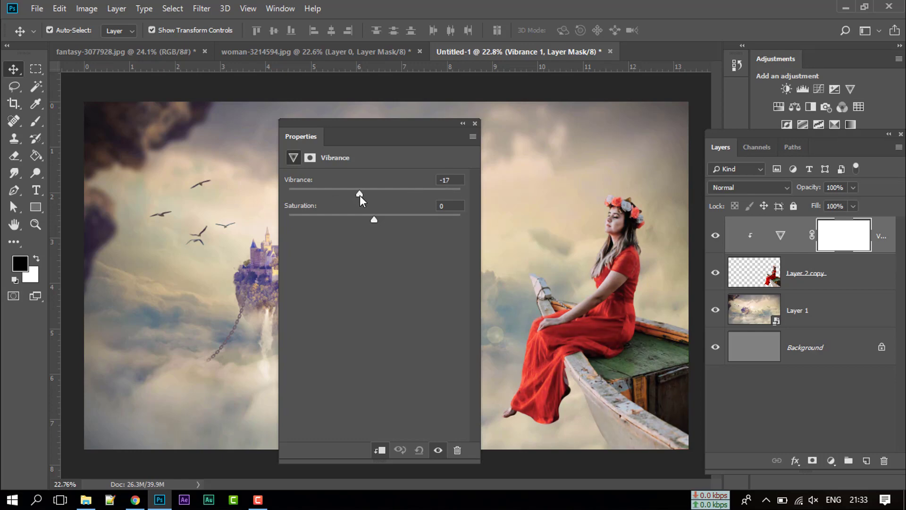
pyautogui.moveTo(384, 127); pyautogui.dragTo(257, 124)
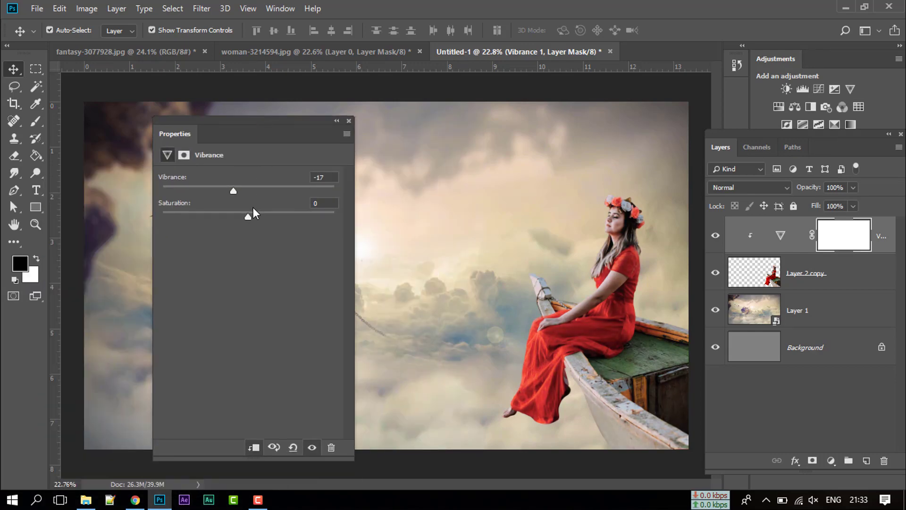
pyautogui.moveTo(242, 193); pyautogui.dragTo(235, 194)
pyautogui.moveTo(247, 217); pyautogui.dragTo(245, 215)
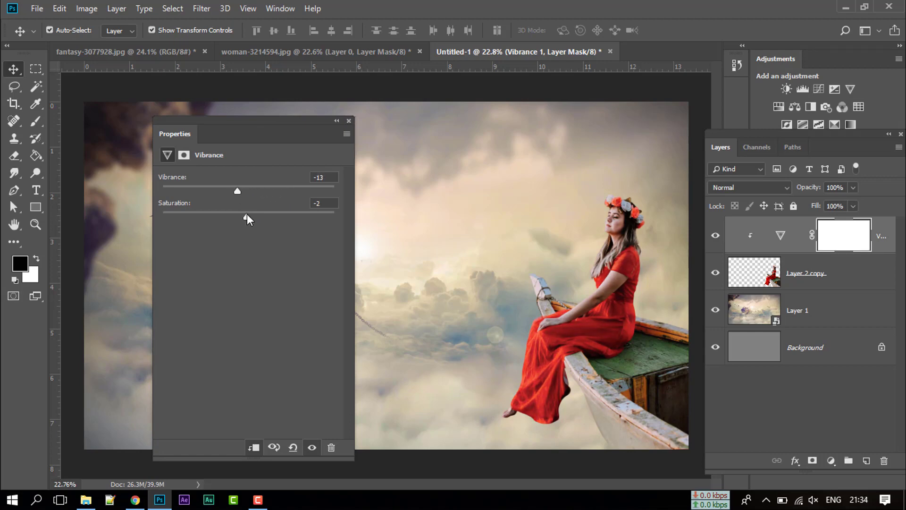
pyautogui.click(312, 451)
pyautogui.click(312, 450)
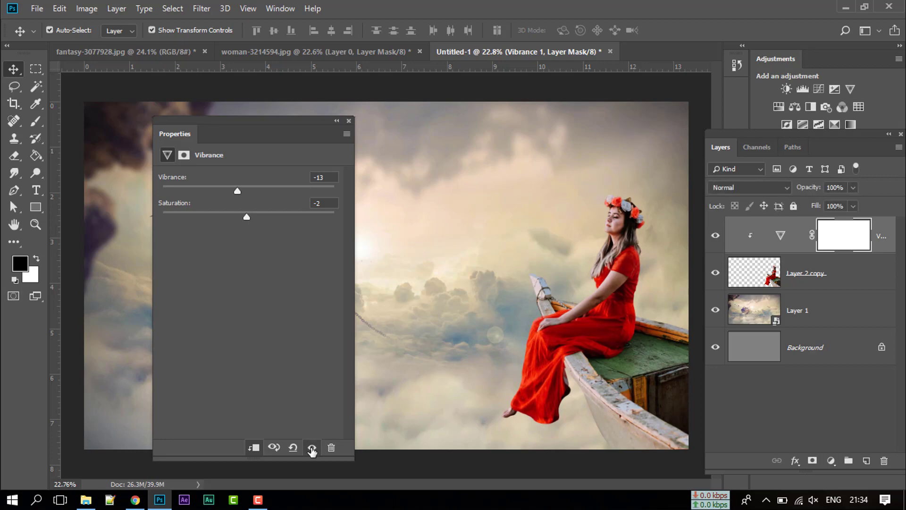
pyautogui.click(312, 451)
pyautogui.click(349, 121)
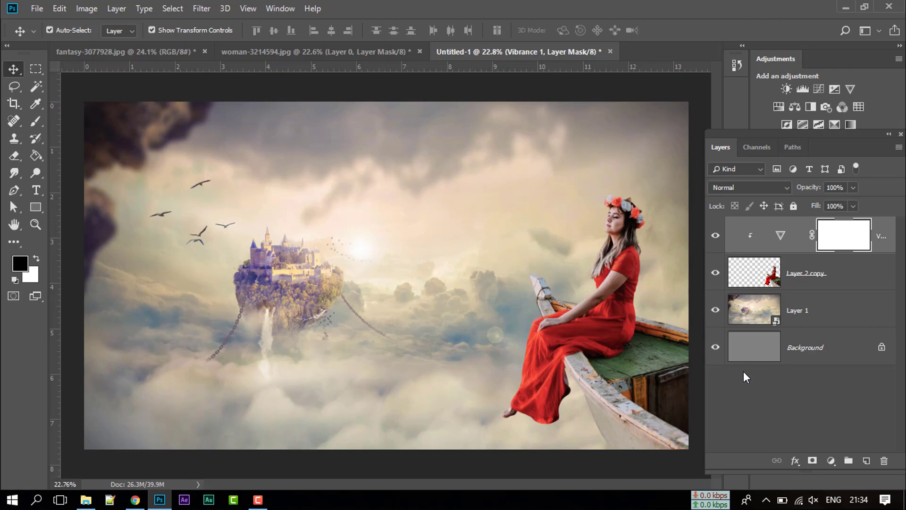
# Add a Vibrance adjustment clipped to Layer 1 with Vibrance -15 and Saturation +6.
pyautogui.click(754, 309)
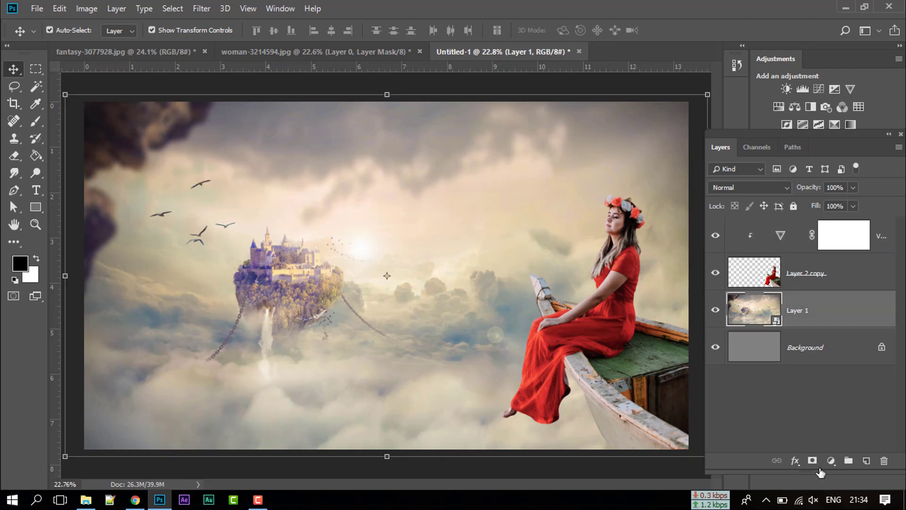
pyautogui.click(830, 461)
pyautogui.click(817, 321)
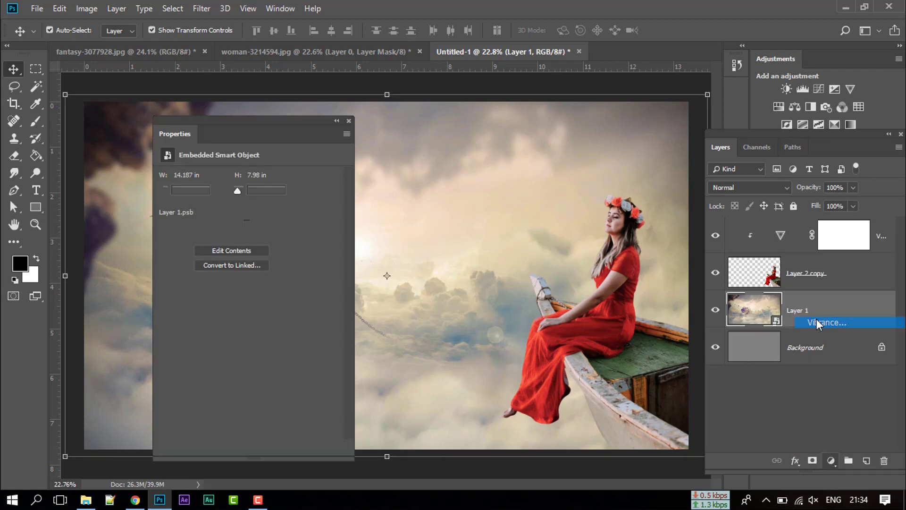
pyautogui.click(255, 449)
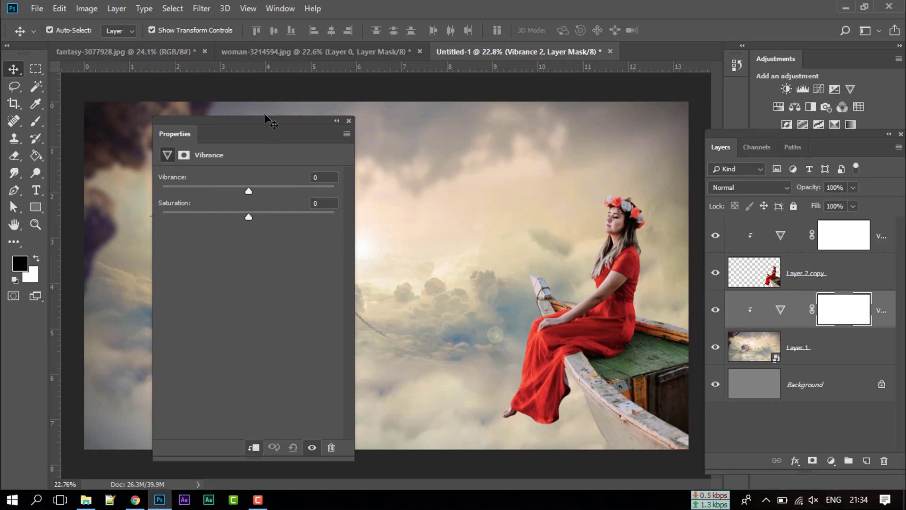
pyautogui.moveTo(248, 123); pyautogui.dragTo(382, 182)
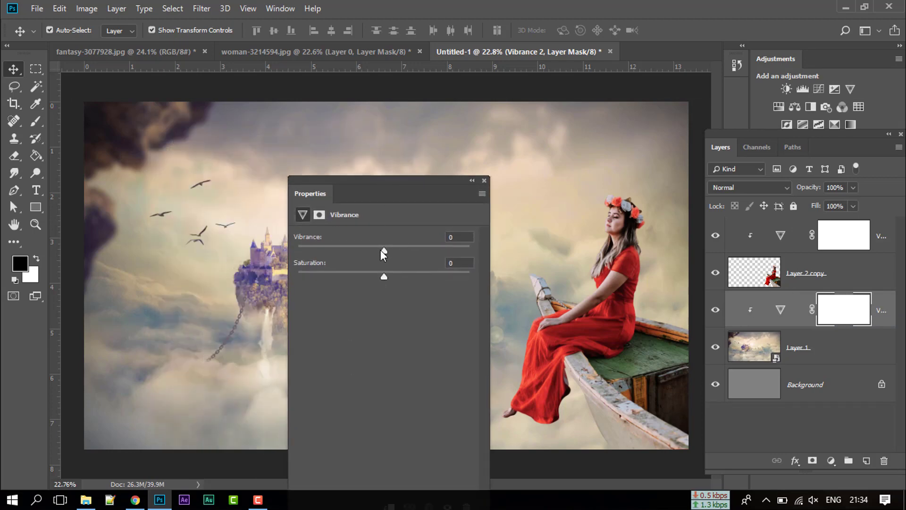
pyautogui.moveTo(383, 250); pyautogui.dragTo(377, 248)
pyautogui.moveTo(384, 276); pyautogui.dragTo(390, 276)
pyautogui.moveTo(407, 182); pyautogui.dragTo(353, 162)
pyautogui.click(433, 171)
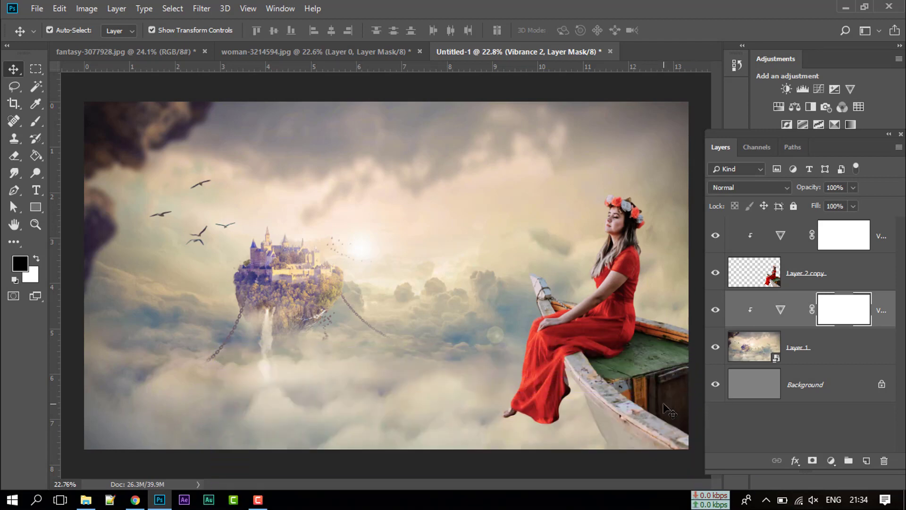
# Select Layer 2 copy and zoom in on the edge of the woman's face profile.
pyautogui.click(778, 278)
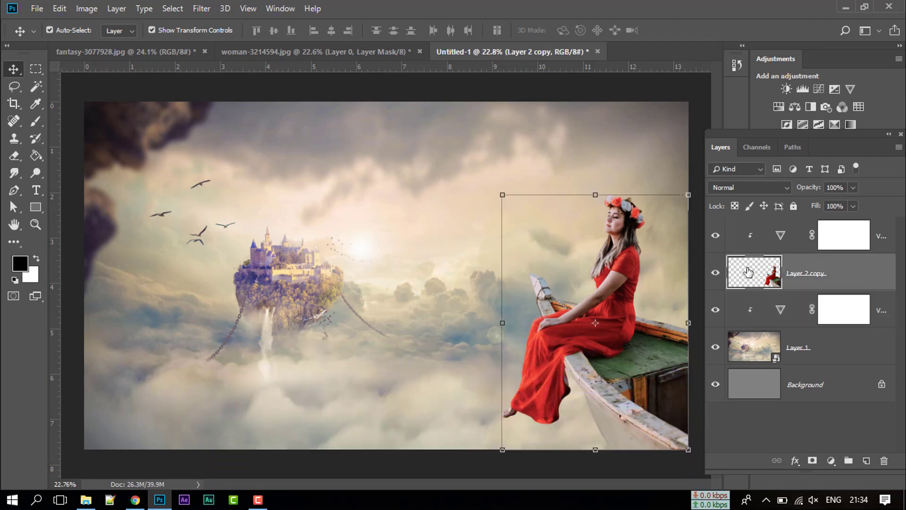
pyautogui.hotkey('ctrl', '+')
pyautogui.hotkey('ctrl', '+')
pyautogui.hotkey('ctrl', '+')
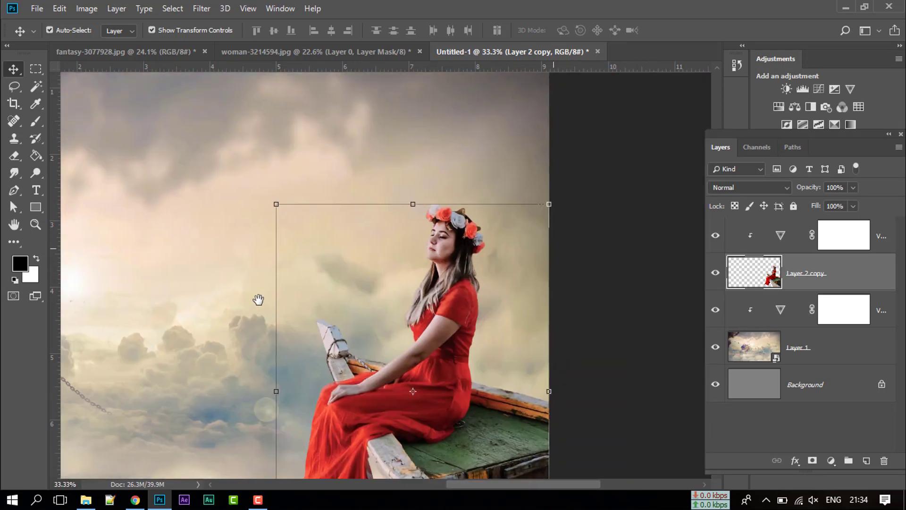
pyautogui.hotkey('ctrl', '+')
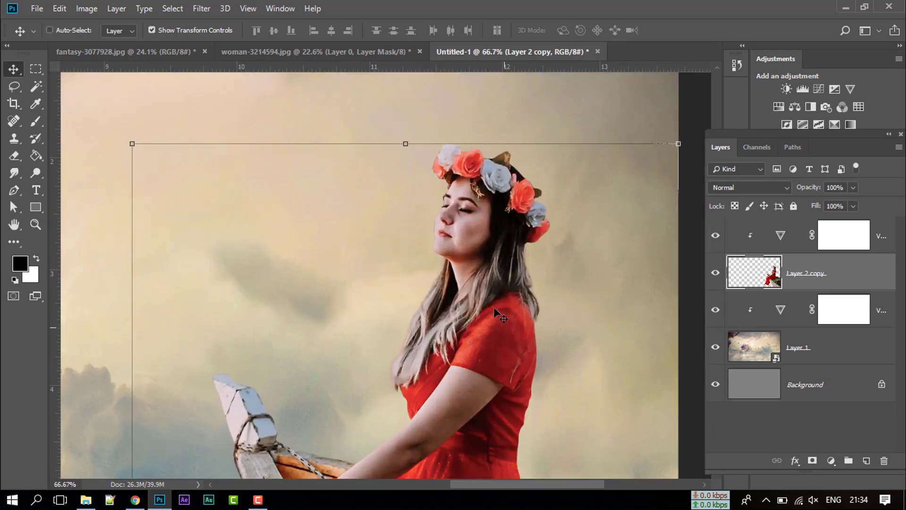
pyautogui.hotkey('ctrl', '+')
pyautogui.hotkey('ctrl', '+')
pyautogui.hotkey('ctrl', '+')
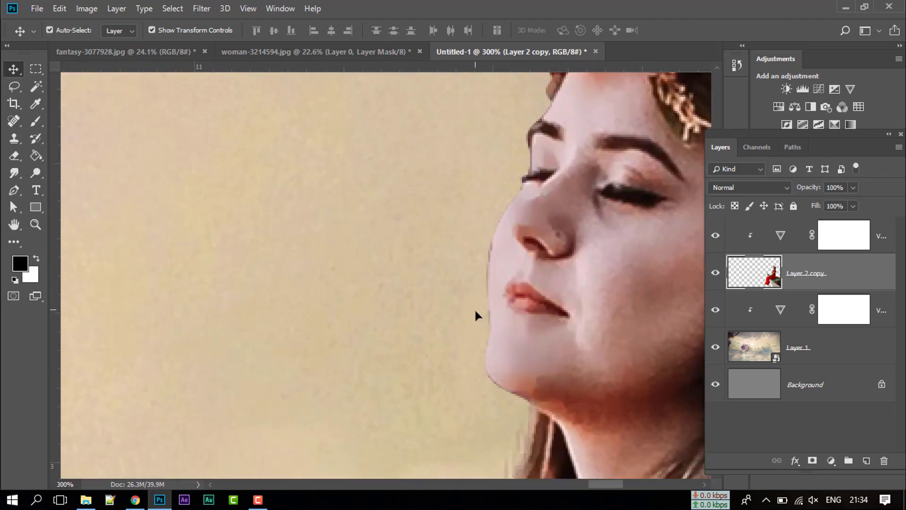
pyautogui.scroll(1, 483, 313)
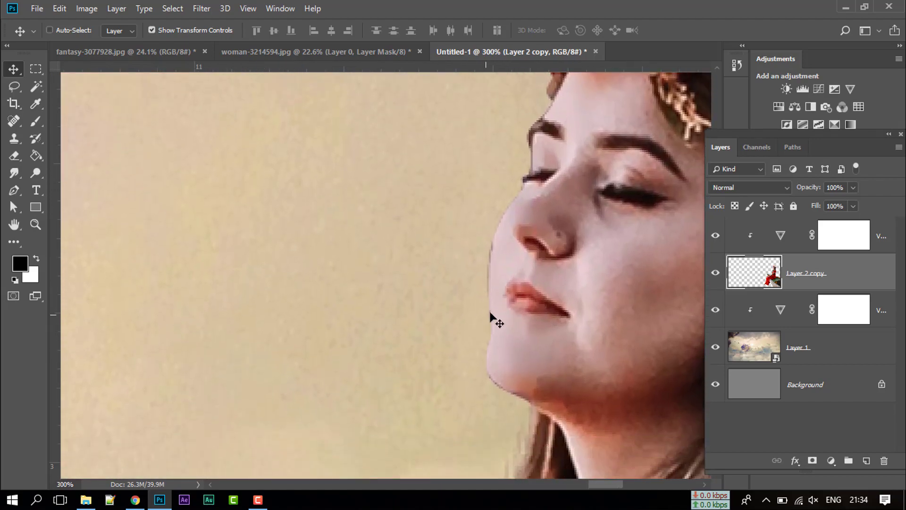
pyautogui.hotkey('ctrl', '+')
pyautogui.moveTo(531, 253); pyautogui.dragTo(463, 282)
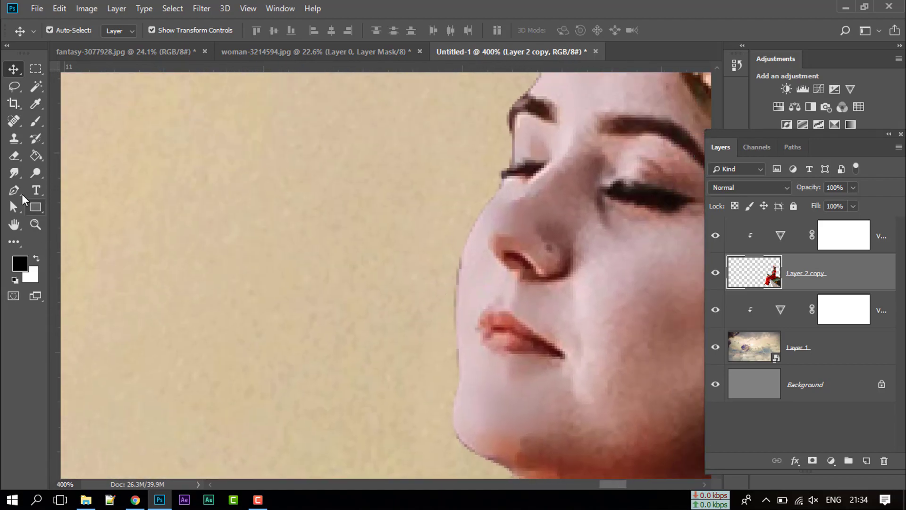
pyautogui.click(13, 191)
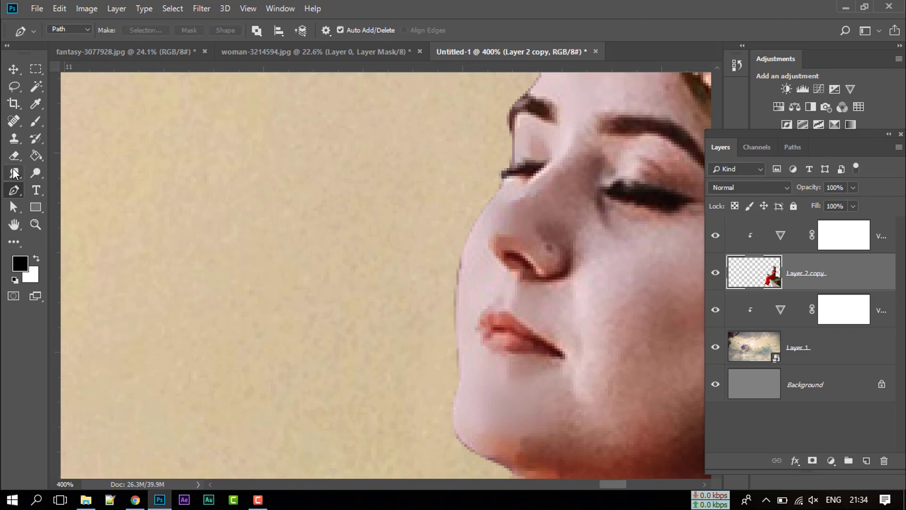
pyautogui.click(13, 172)
# Set the Blur Tool to a 6 px Soft Round brush.
pyautogui.click(61, 178)
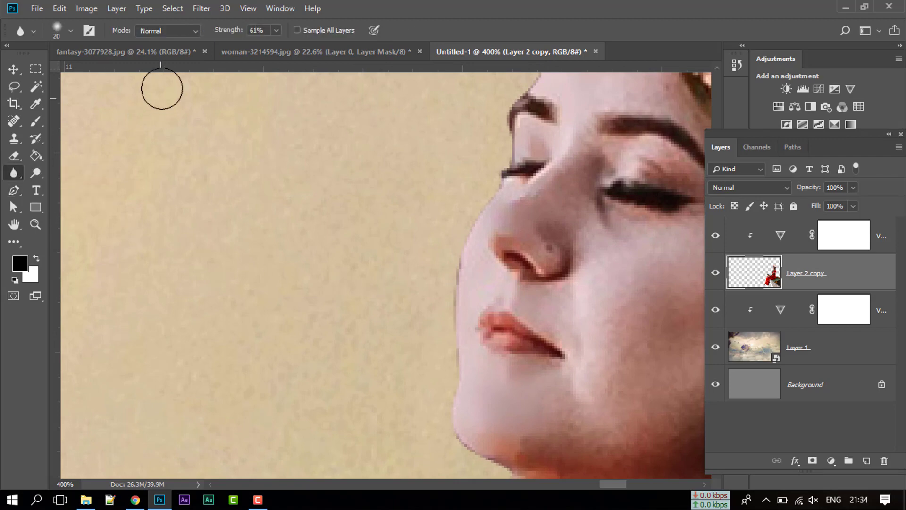
pyautogui.click(68, 29)
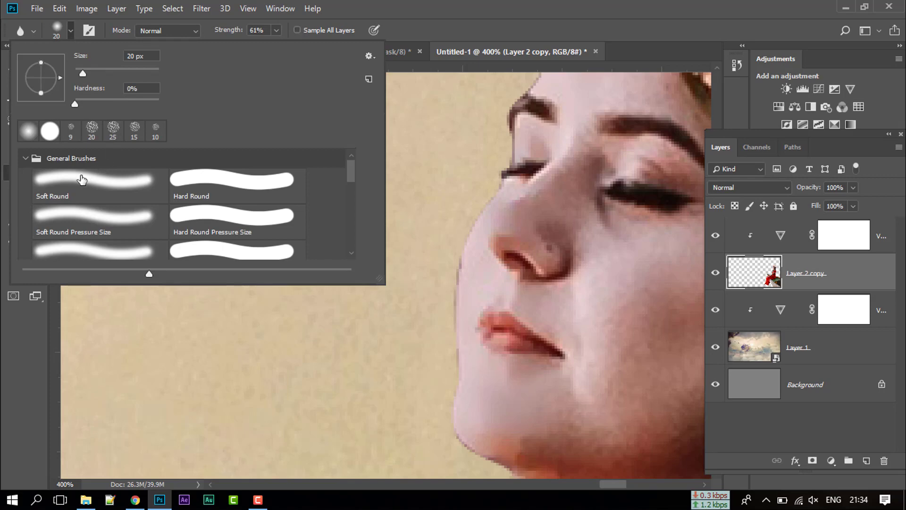
pyautogui.click(68, 182)
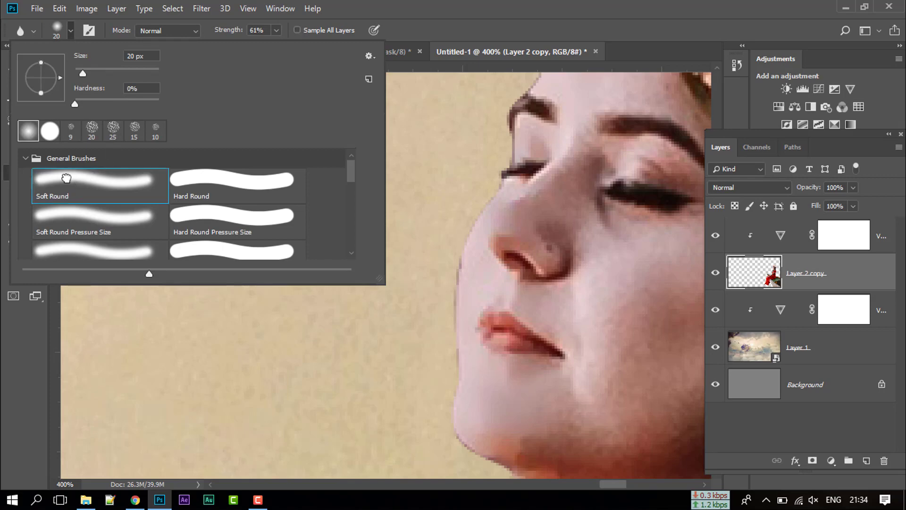
pyautogui.click(510, 295)
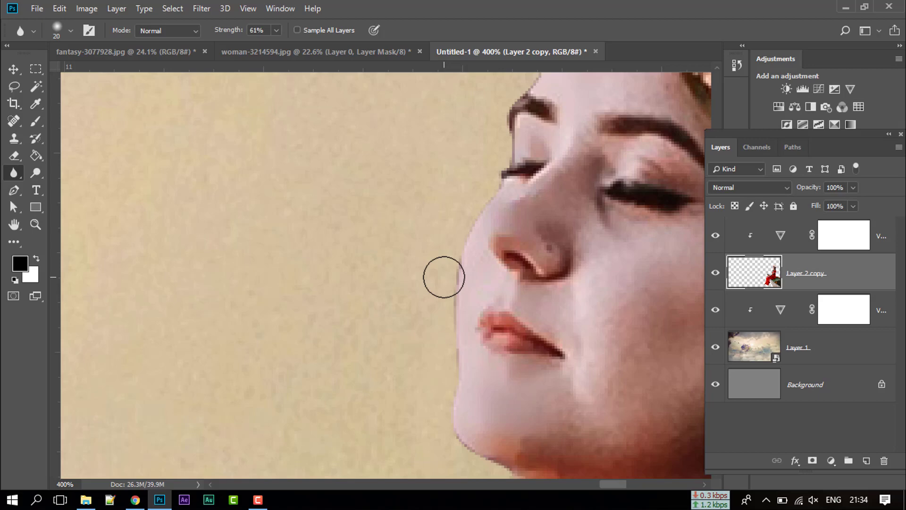
pyautogui.click(71, 30)
pyautogui.press('Return')
pyautogui.click(71, 30)
pyautogui.doubleClick(137, 56)
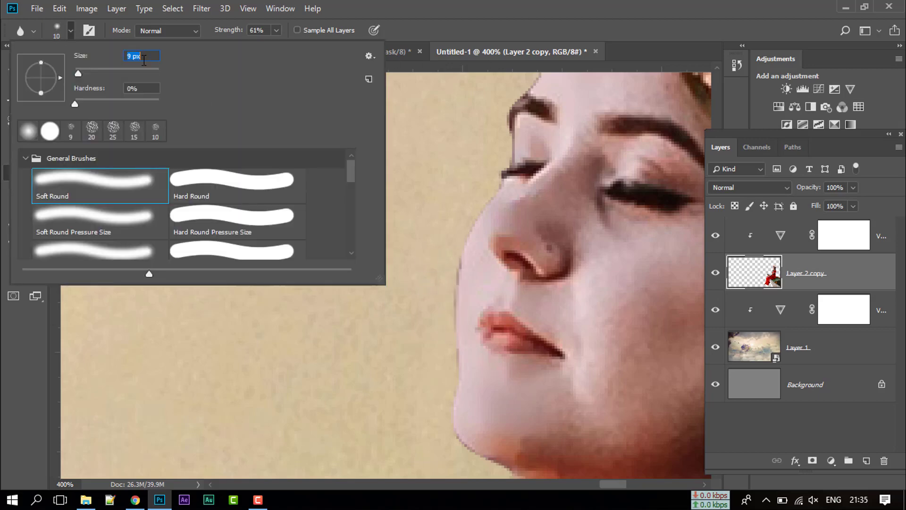
pyautogui.write('6')
pyautogui.press('Return')
# Set blur Strength to 37% and move the view to the flower crown and hair.
pyautogui.press('3')
pyautogui.press('7')
pyautogui.scroll(2, 501, 259)
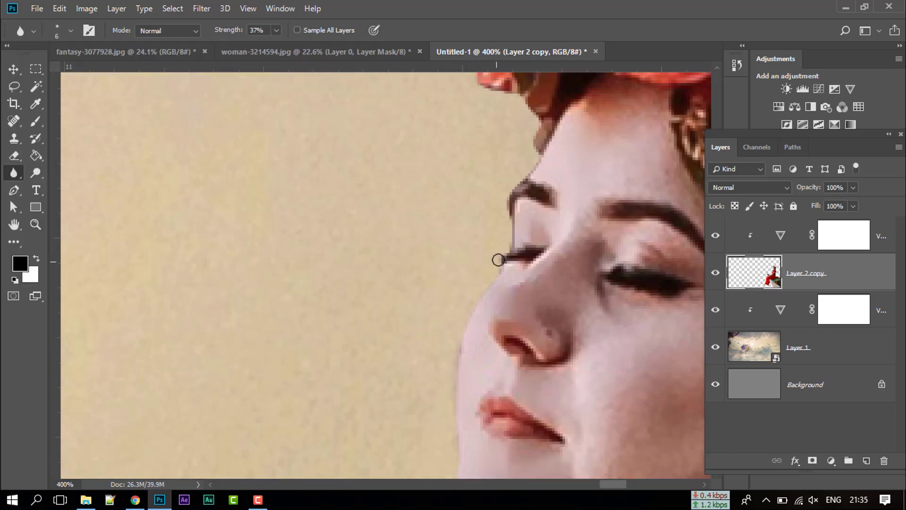
pyautogui.scroll(3, 331, 253)
pyautogui.scroll(5, 380, 235)
pyautogui.scroll(-3, 584, 312)
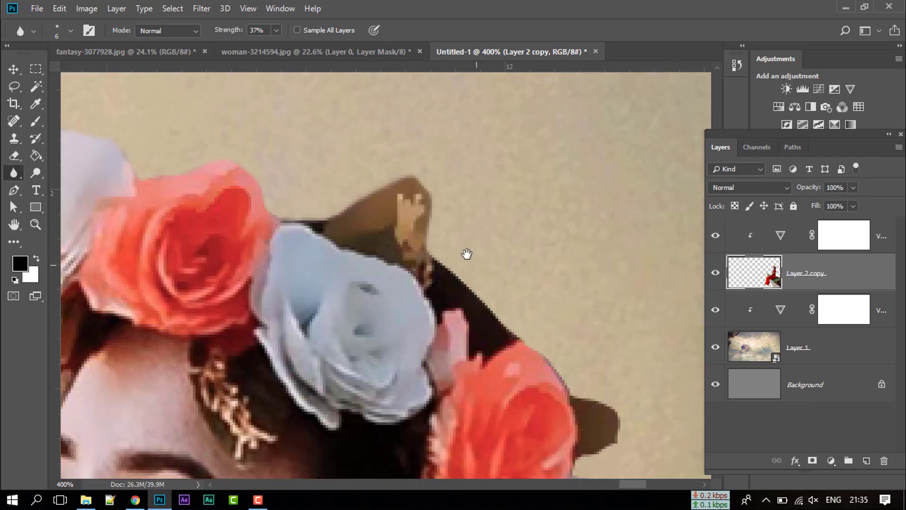
pyautogui.hscroll(3, 465, 253)
pyautogui.moveTo(482, 410); pyautogui.dragTo(385, 283)
# Inspect the red dress edges, fit the composition on screen, and select the top Vibrance layer.
pyautogui.hotkey('ctrl', '0')
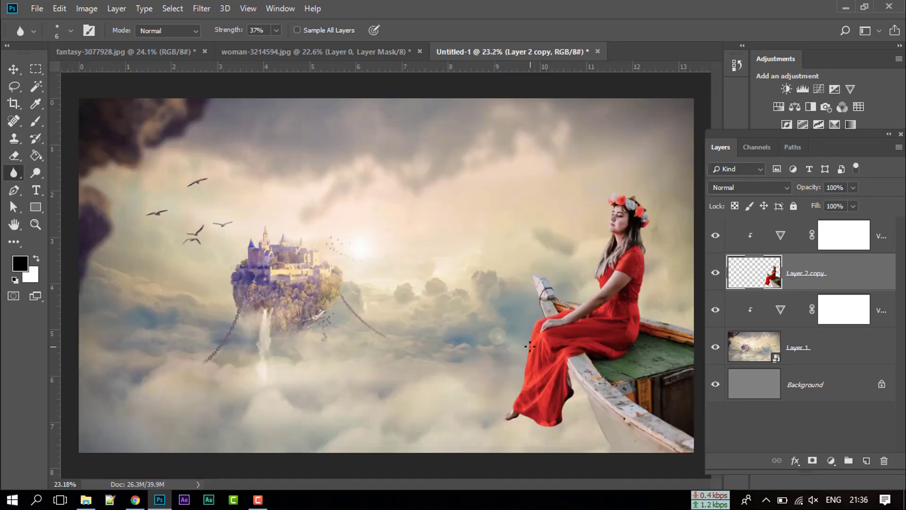
pyautogui.scroll(5, 197, 125)
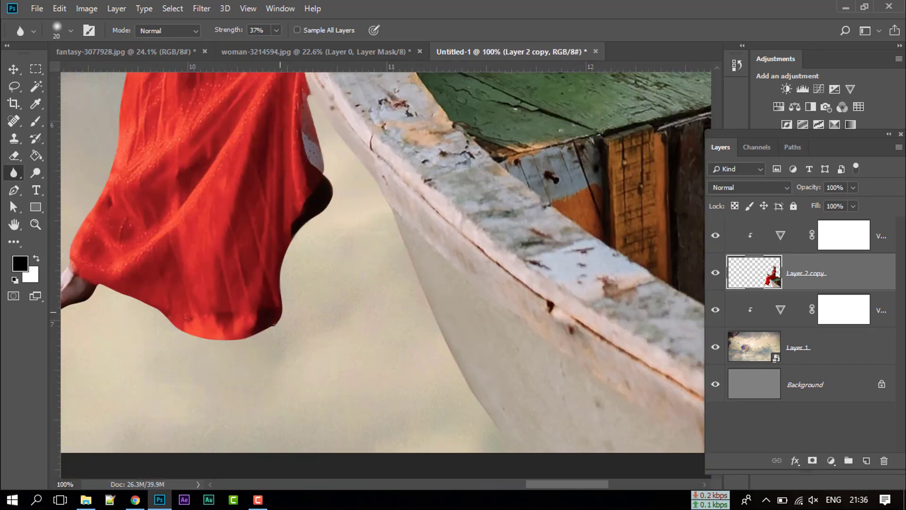
pyautogui.hscroll(-5, 272, 321)
pyautogui.hscroll(-1, 307, 293)
pyautogui.scroll(3, 356, 260)
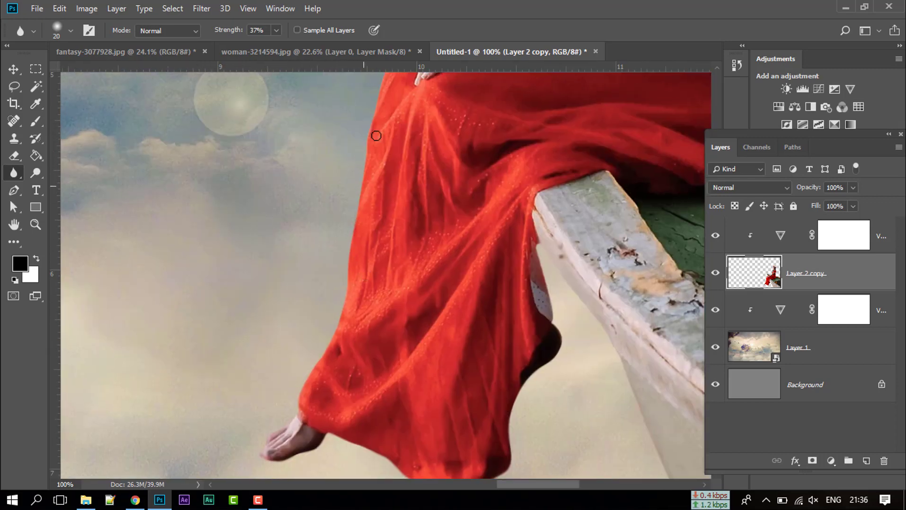
pyautogui.scroll(5, 377, 136)
pyautogui.hscroll(1, 334, 289)
pyautogui.scroll(4, 359, 156)
pyautogui.hscroll(5, 450, 277)
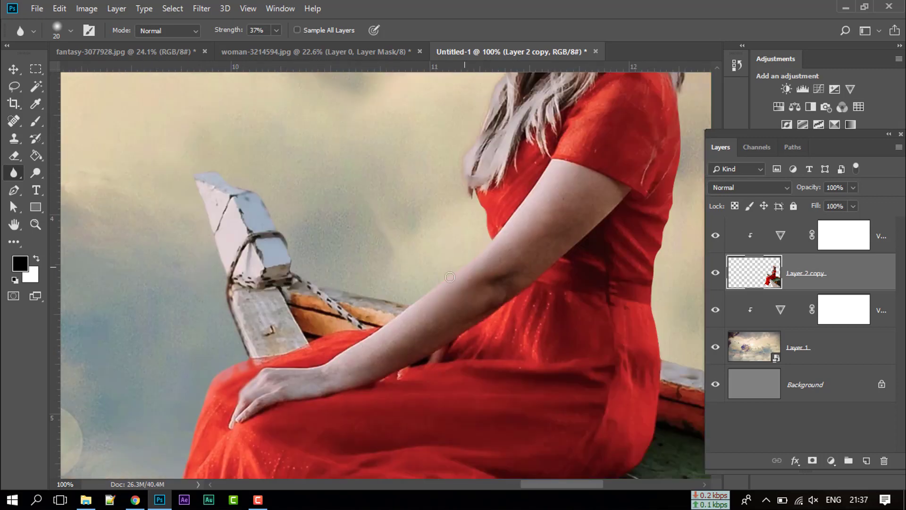
pyautogui.scroll(4, 666, 210)
pyautogui.hscroll(5, 521, 172)
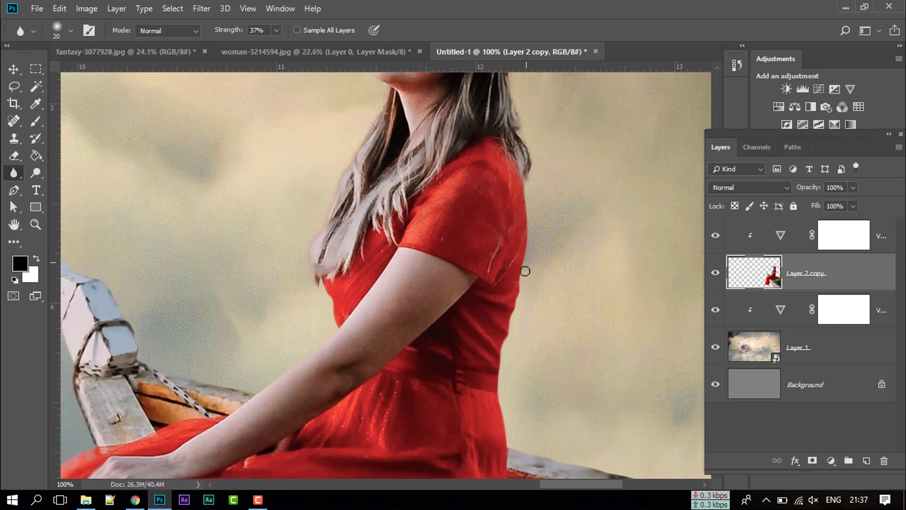
pyautogui.scroll(3, 558, 261)
pyautogui.scroll(3, 569, 281)
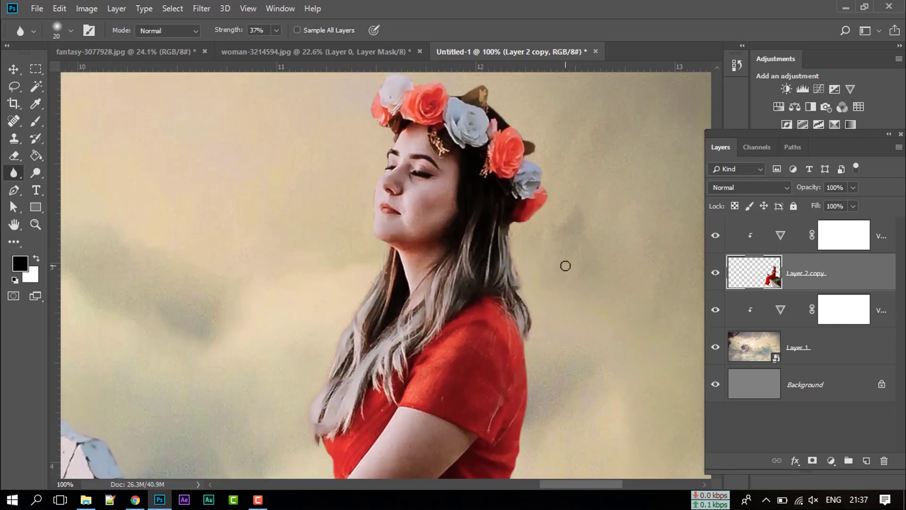
pyautogui.hotkey('ctrl', '0')
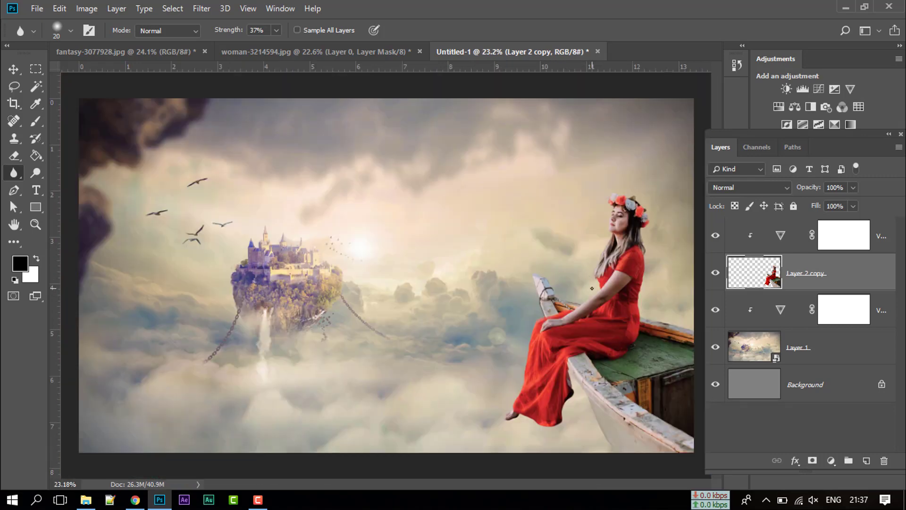
pyautogui.click(878, 241)
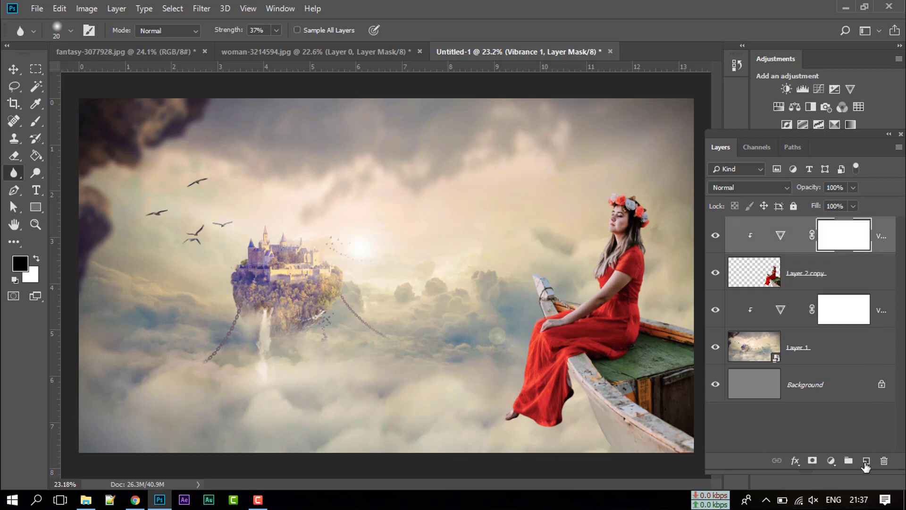
# Add a new top layer and pick the Soft Round brush at 800 px, 0% hardness.
pyautogui.click(866, 462)
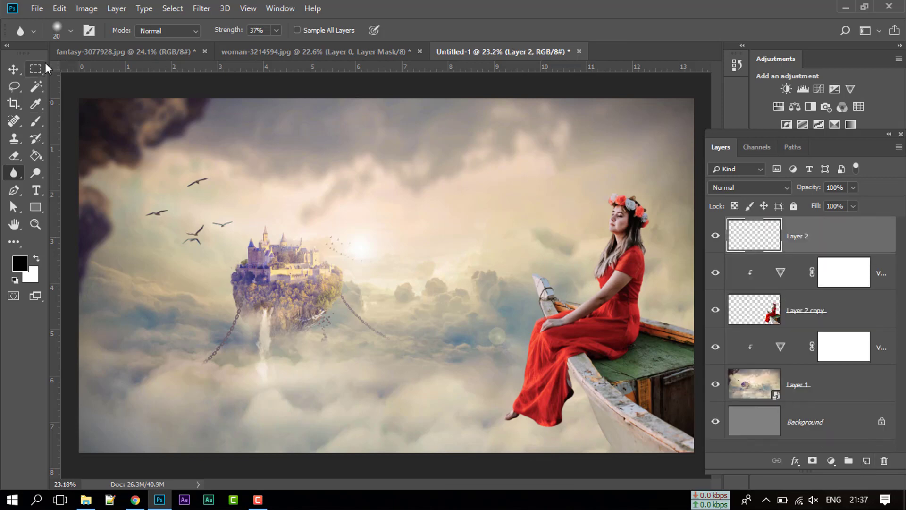
pyautogui.click(35, 121)
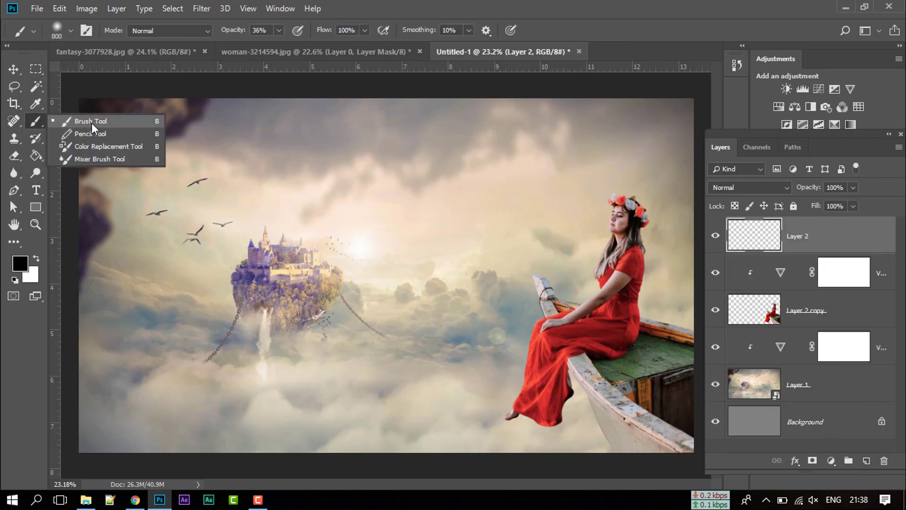
pyautogui.click(91, 123)
pyautogui.click(70, 31)
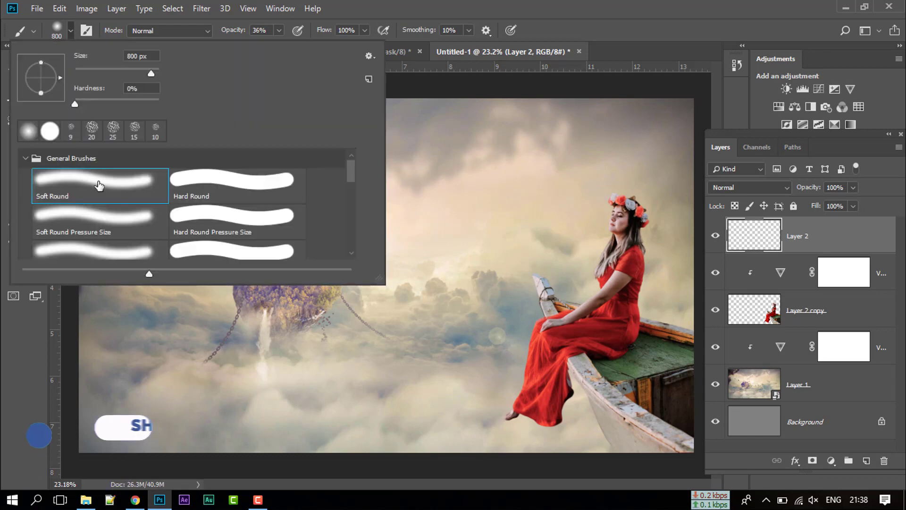
pyautogui.scroll(-1, 131, 211)
pyautogui.scroll(-2, 132, 211)
pyautogui.scroll(-2, 131, 215)
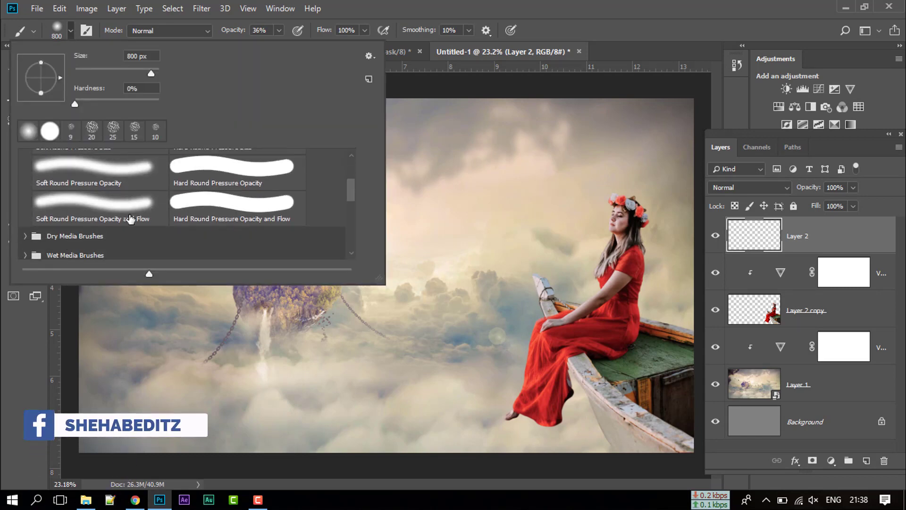
pyautogui.scroll(2, 130, 217)
pyautogui.scroll(3, 130, 217)
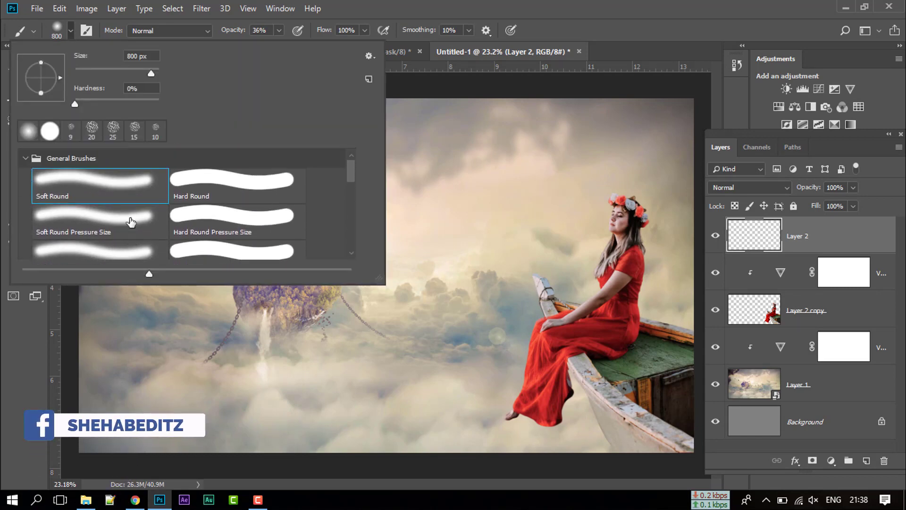
pyautogui.click(91, 195)
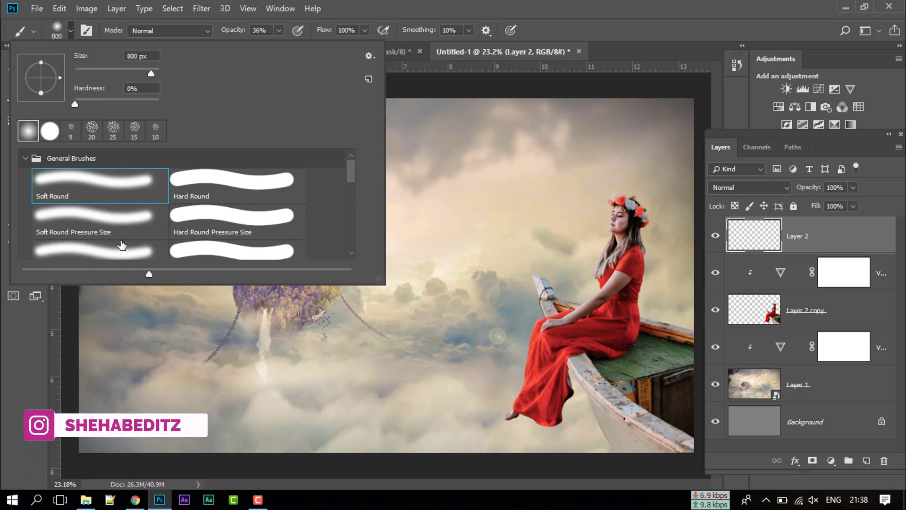
pyautogui.press('Return')
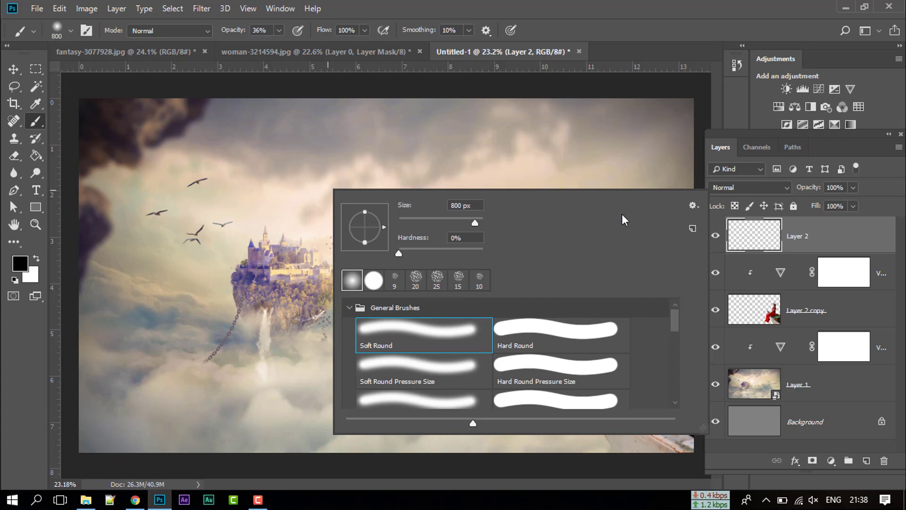
# Look through the brush preset options, then dismiss them.
pyautogui.click(692, 206)
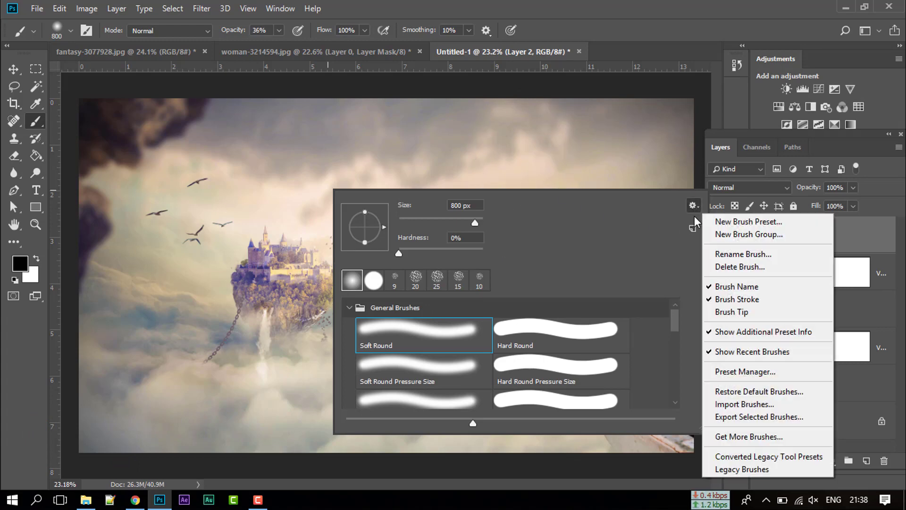
pyautogui.click(671, 207)
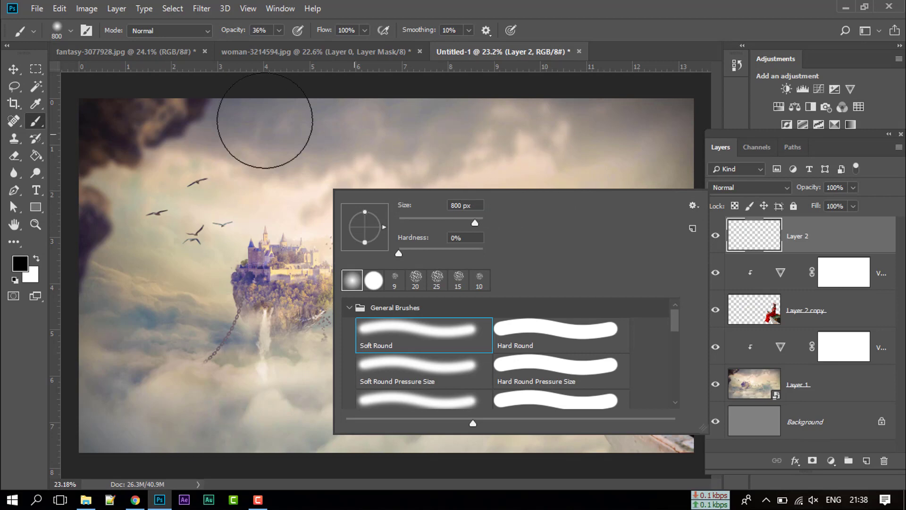
pyautogui.click(140, 175)
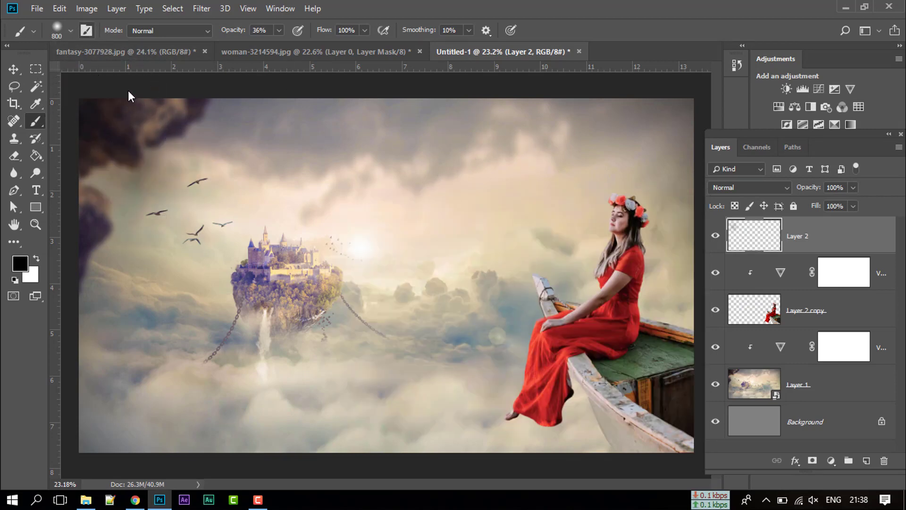
# In Brush Settings, adjust the tip shape and try Texture at 25% scale, then turn it off.
pyautogui.click(86, 30)
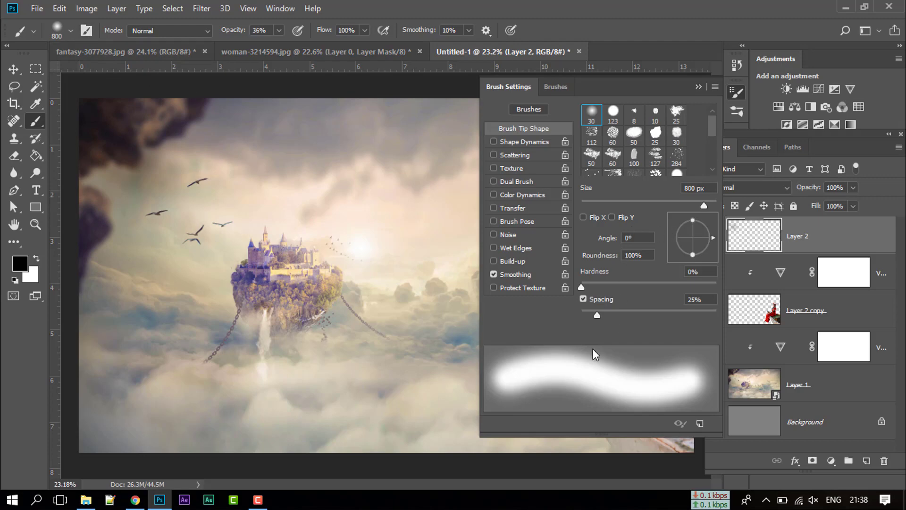
pyautogui.moveTo(589, 283)
pyautogui.mouseDown()
pyautogui.moveTo(616, 280)
pyautogui.moveTo(580, 285)
pyautogui.mouseUp()
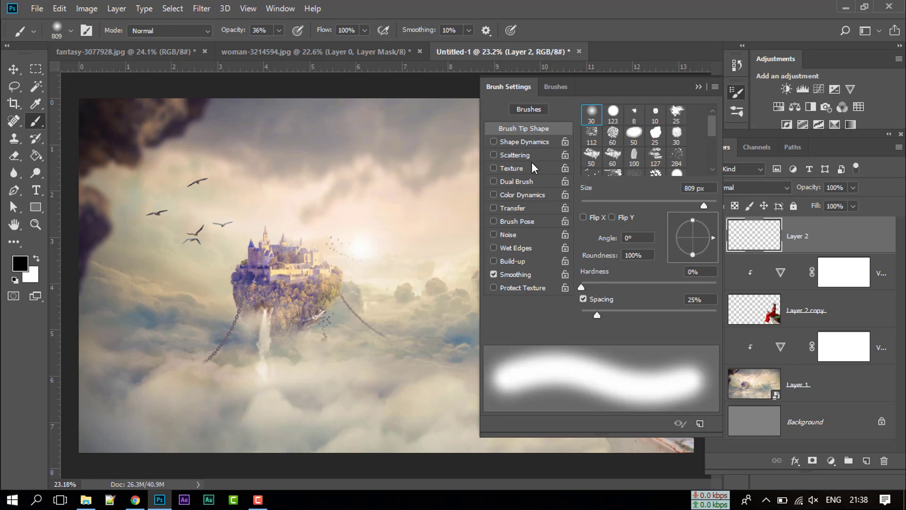
pyautogui.click(503, 170)
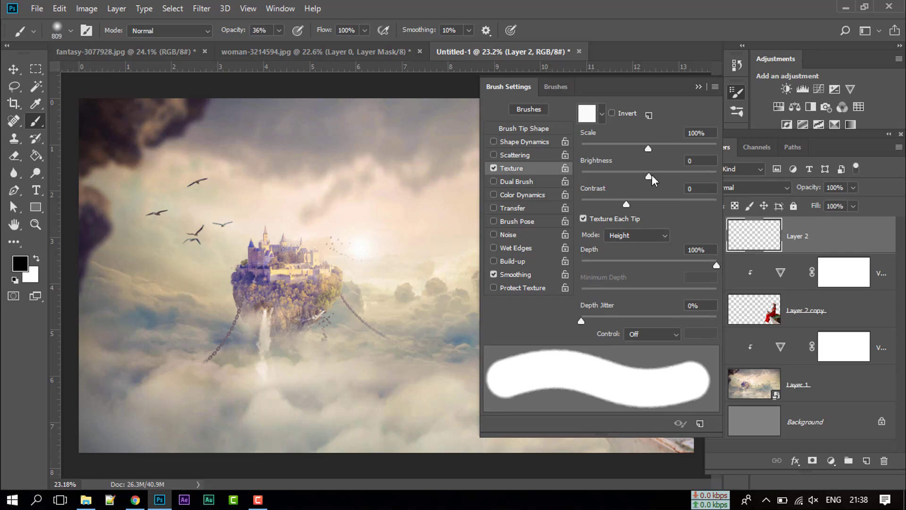
pyautogui.moveTo(649, 148); pyautogui.dragTo(598, 152)
pyautogui.click(494, 168)
pyautogui.click(699, 87)
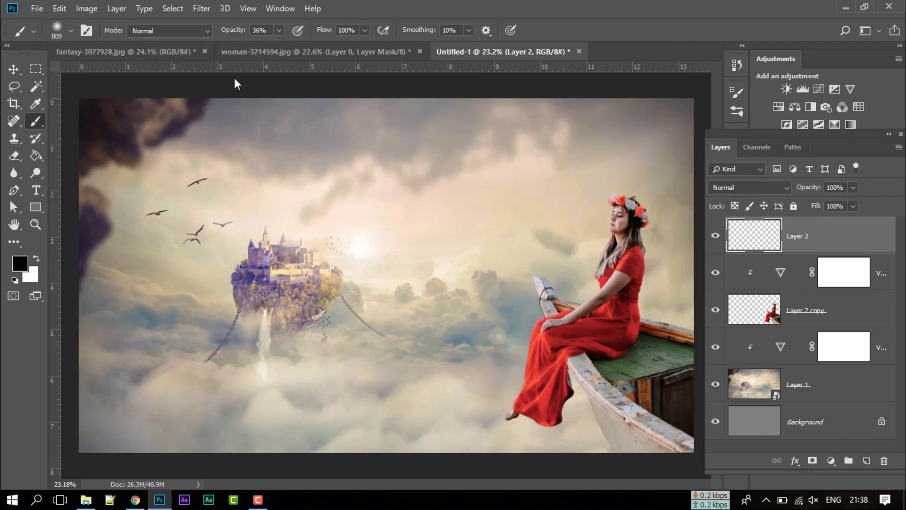
# Sample a beige foreground colour from the clouds and set the brush to 11% opacity, 193 px.
pyautogui.click(23, 267)
pyautogui.click(431, 389)
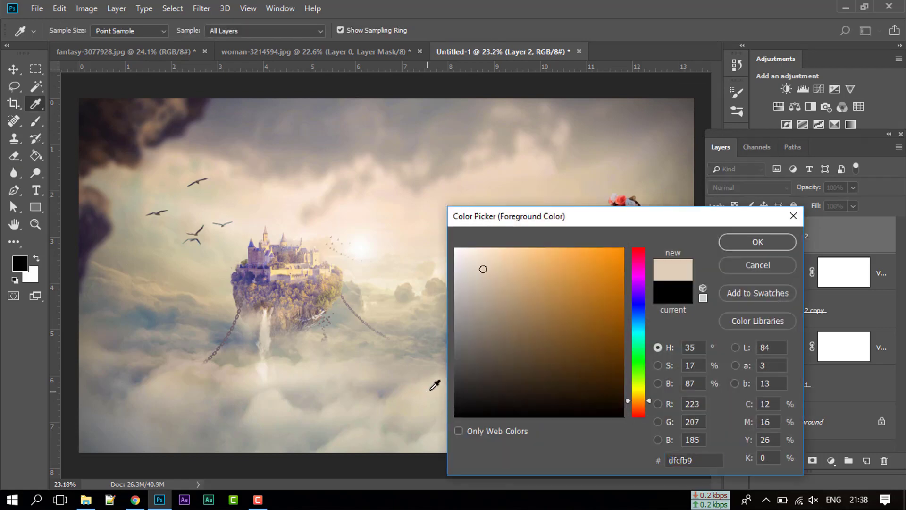
pyautogui.click(731, 242)
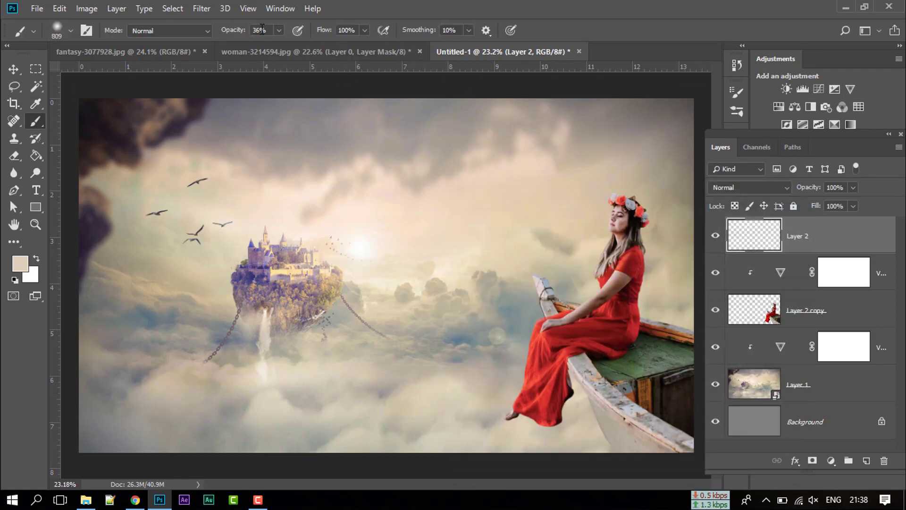
pyautogui.click(280, 31)
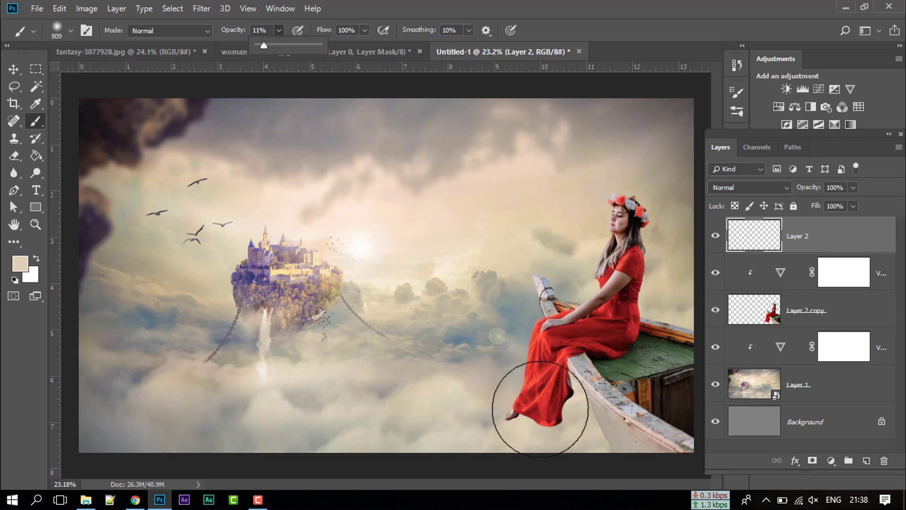
pyautogui.click(506, 401)
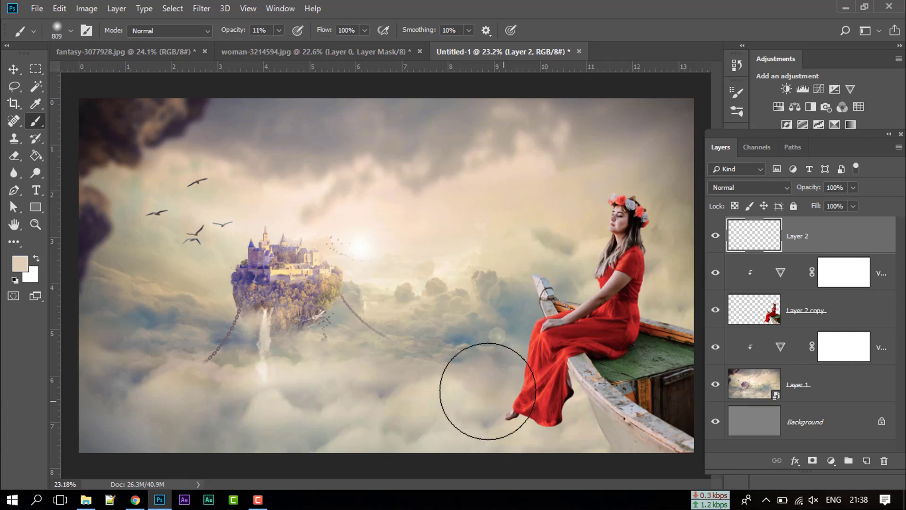
pyautogui.click(69, 31)
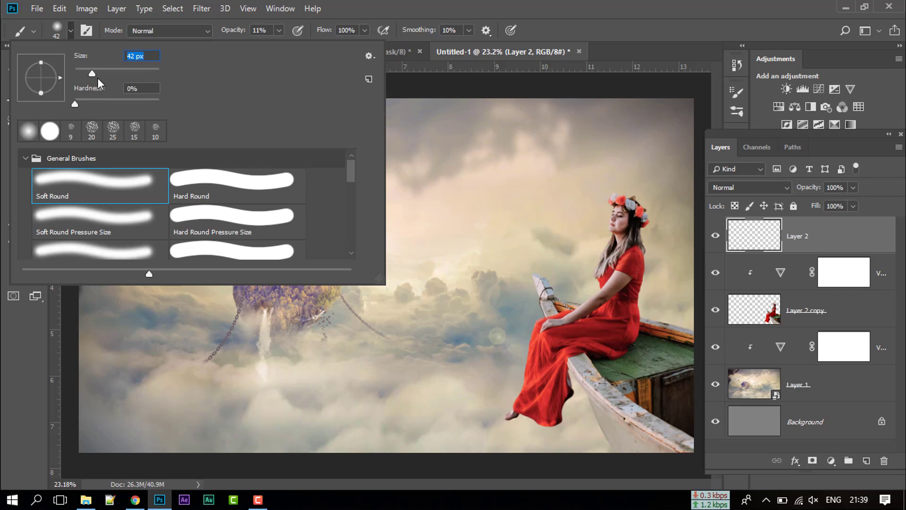
pyautogui.click(120, 70)
pyautogui.moveTo(135, 73); pyautogui.dragTo(138, 74)
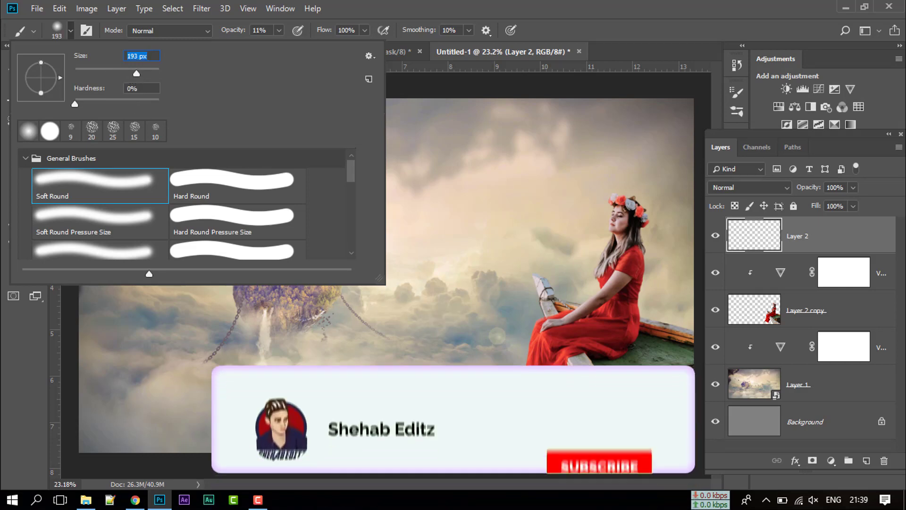
pyautogui.press('Return')
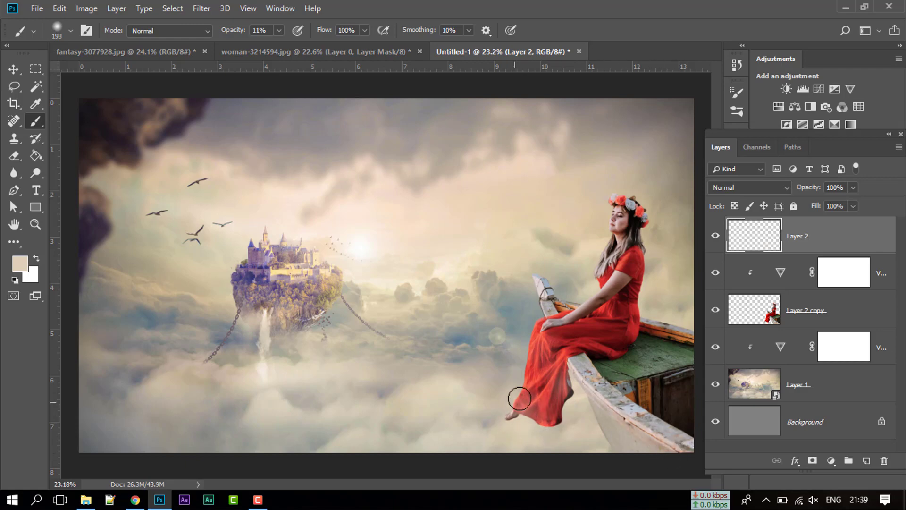
# Paint faint haze from her foot to the boat tip, behind her back and over the lower clouds.
pyautogui.moveTo(520, 419); pyautogui.dragTo(486, 391)
pyautogui.moveTo(633, 264)
pyautogui.mouseDown()
pyautogui.moveTo(650, 322)
pyautogui.moveTo(609, 240)
pyautogui.mouseUp()
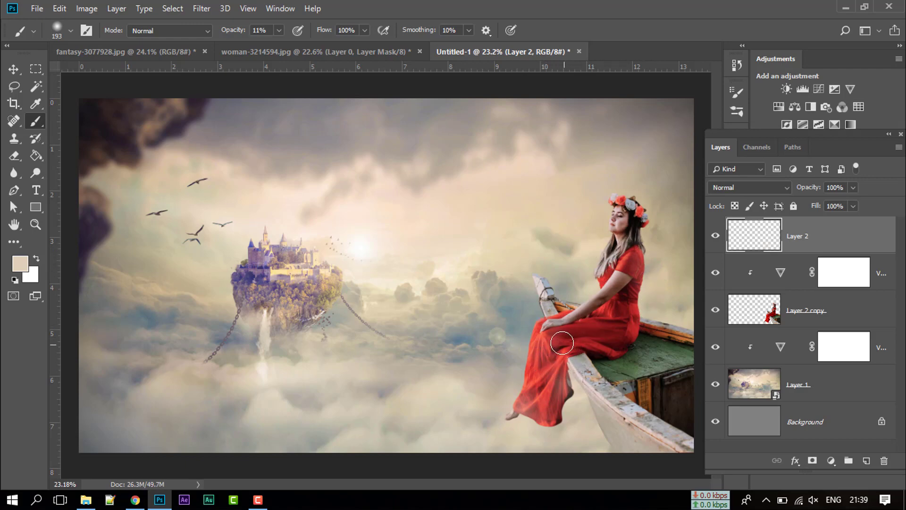
pyautogui.moveTo(529, 443); pyautogui.dragTo(477, 429)
# Add Layer 3 and stamp a merged copy of all visible layers onto it with Apply Image.
pyautogui.click(713, 239)
pyautogui.click(867, 460)
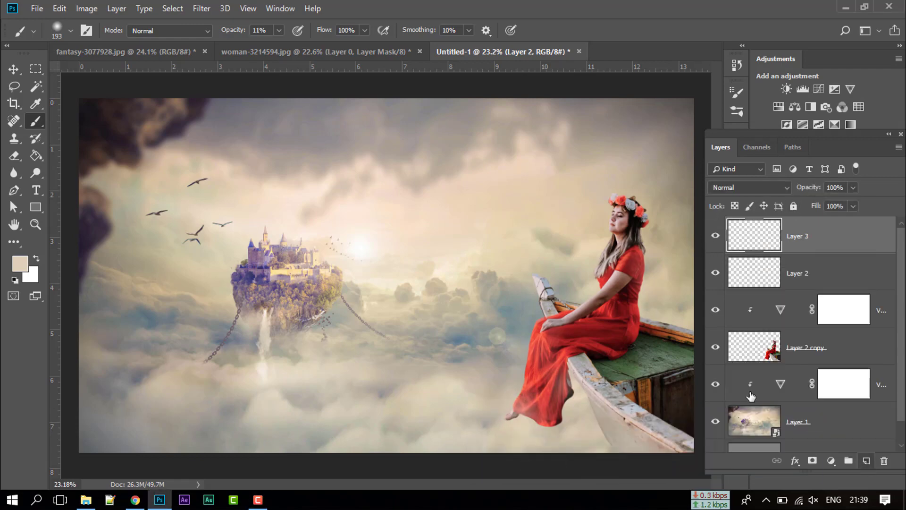
pyautogui.click(86, 9)
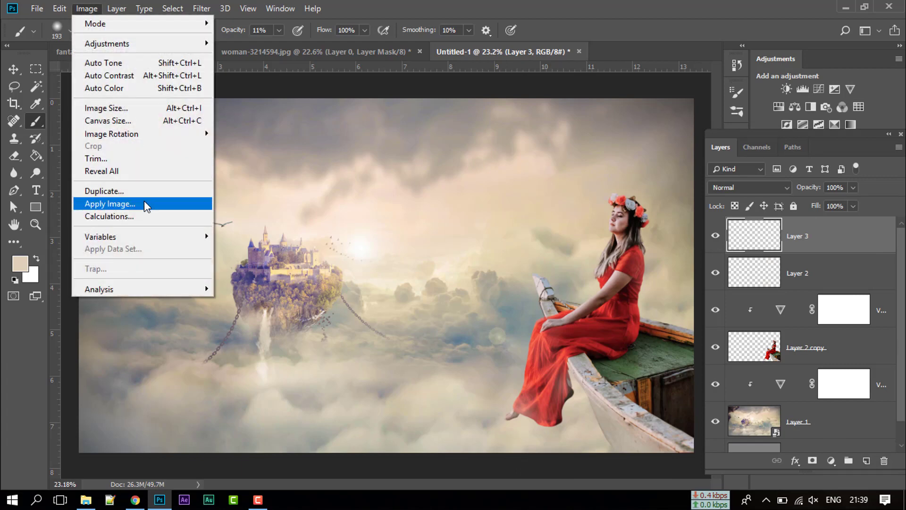
pyautogui.press('Escape')
pyautogui.click(573, 118)
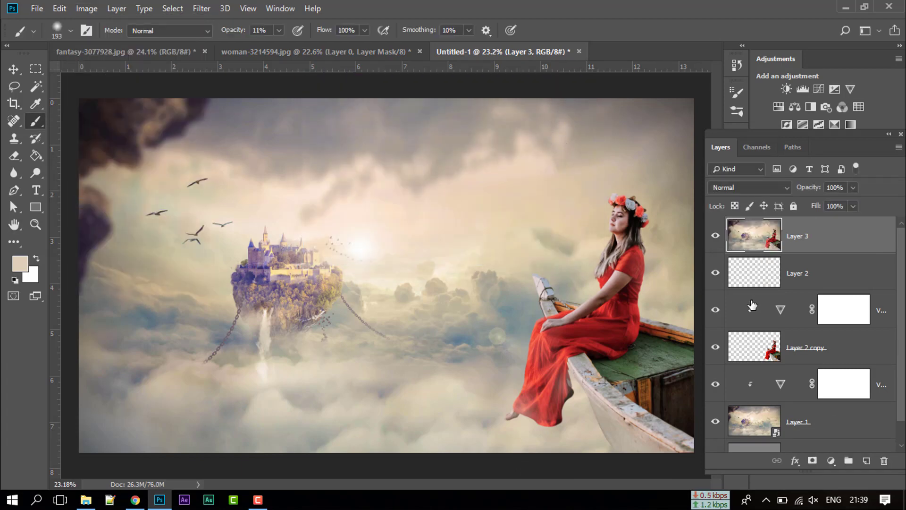
pyautogui.click(201, 9)
# In the Camera Raw filter, raise Contrast and Clarity and slightly darken the Shadows.
pyautogui.click(248, 87)
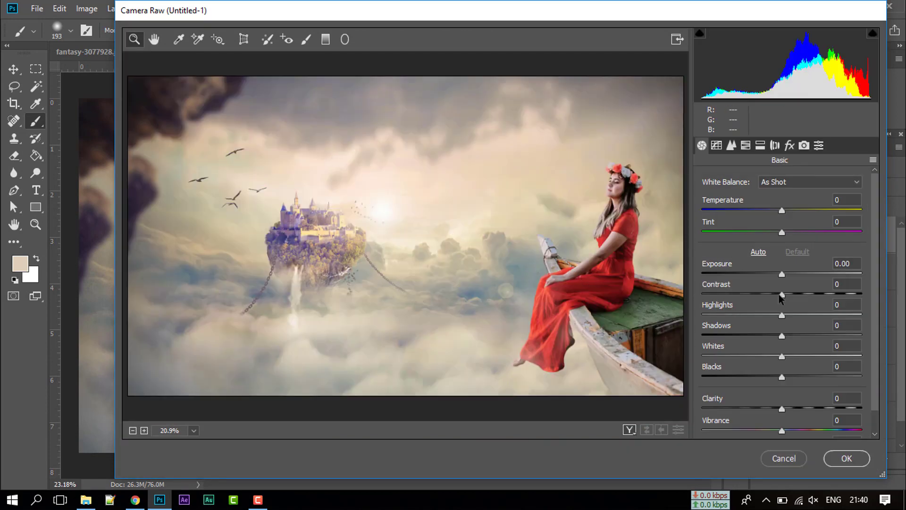
pyautogui.moveTo(782, 294); pyautogui.dragTo(788, 296)
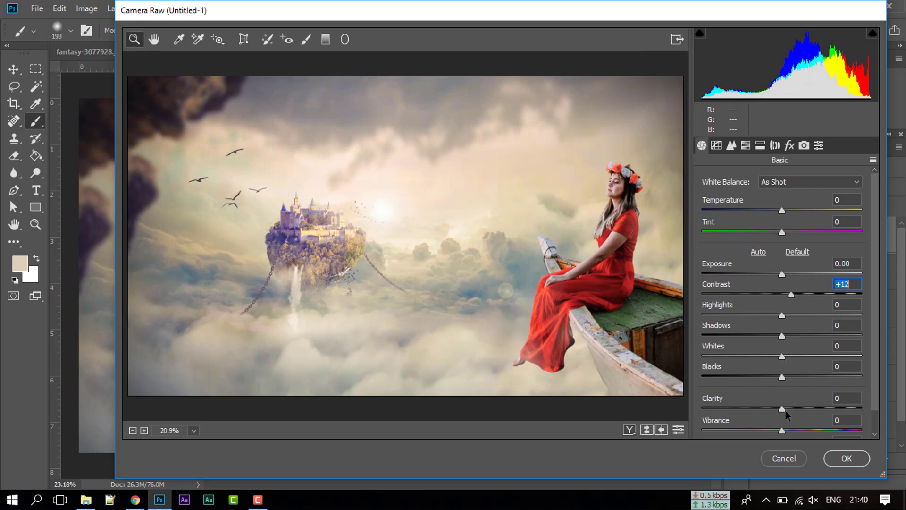
pyautogui.moveTo(782, 410); pyautogui.dragTo(791, 409)
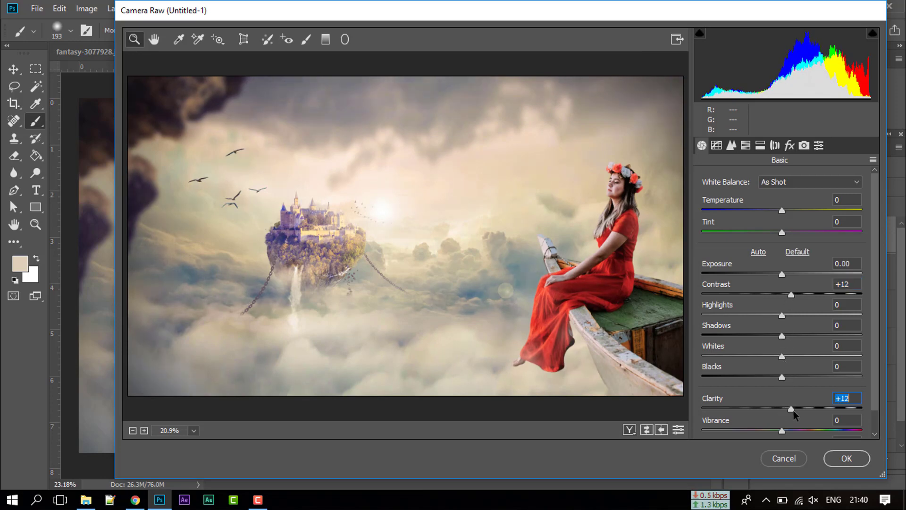
pyautogui.click(782, 336)
pyautogui.moveTo(782, 336); pyautogui.dragTo(774, 336)
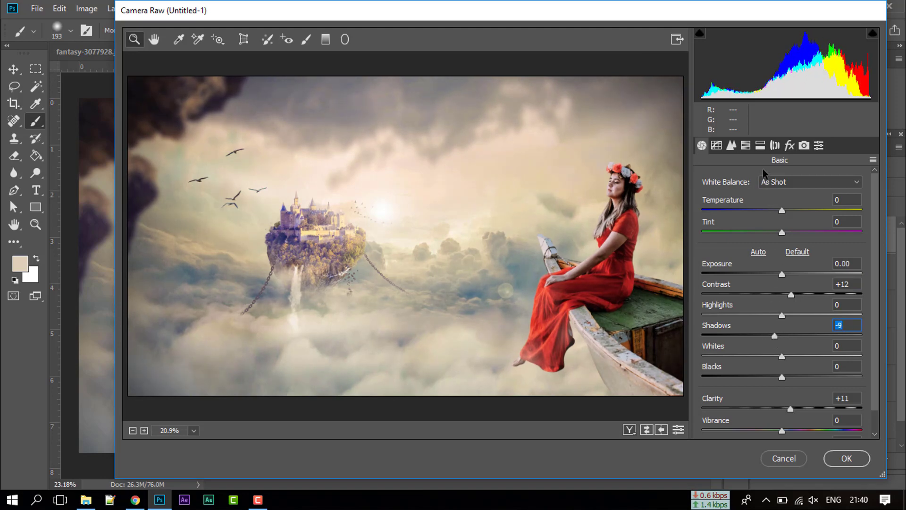
# In HSL Luminance, brighten oranges (+8), darken aquas (−17), greens (−9) and purples (−20), and apply.
pyautogui.click(761, 146)
pyautogui.click(776, 147)
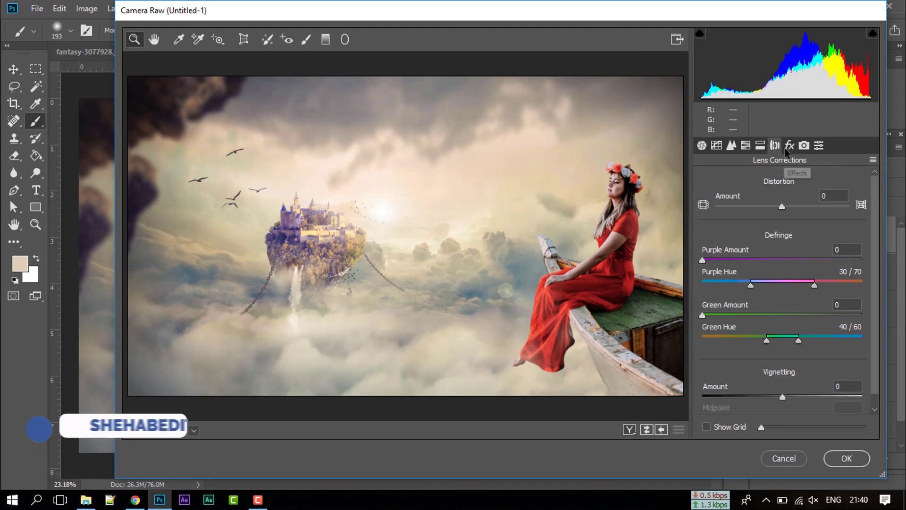
pyautogui.click(751, 149)
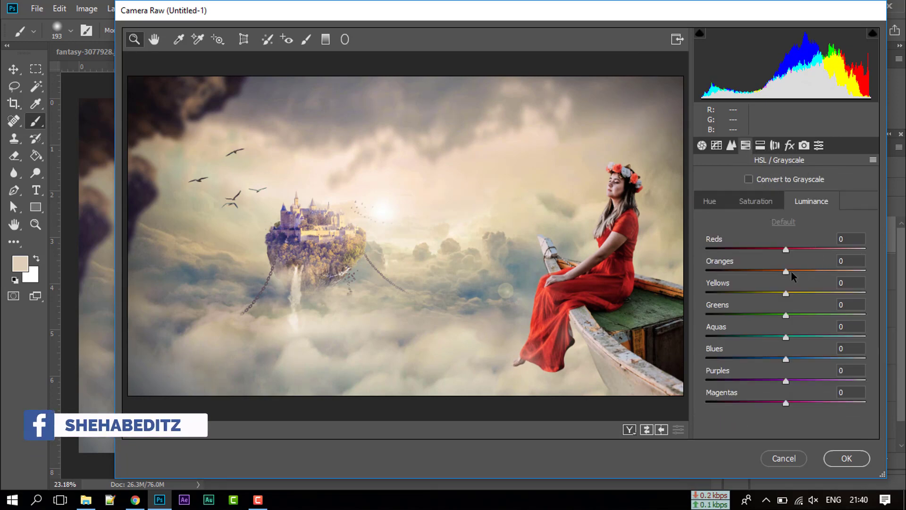
pyautogui.moveTo(791, 271); pyautogui.dragTo(779, 253)
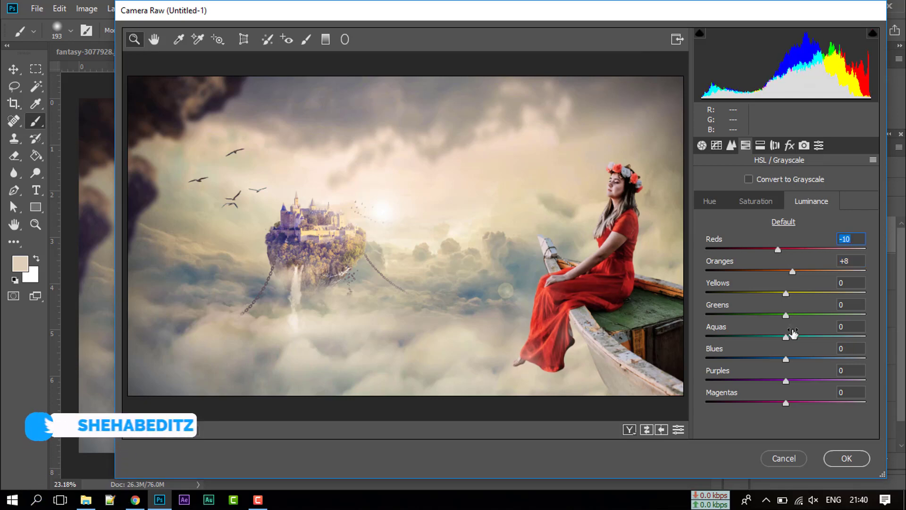
pyautogui.moveTo(781, 332); pyautogui.dragTo(772, 335)
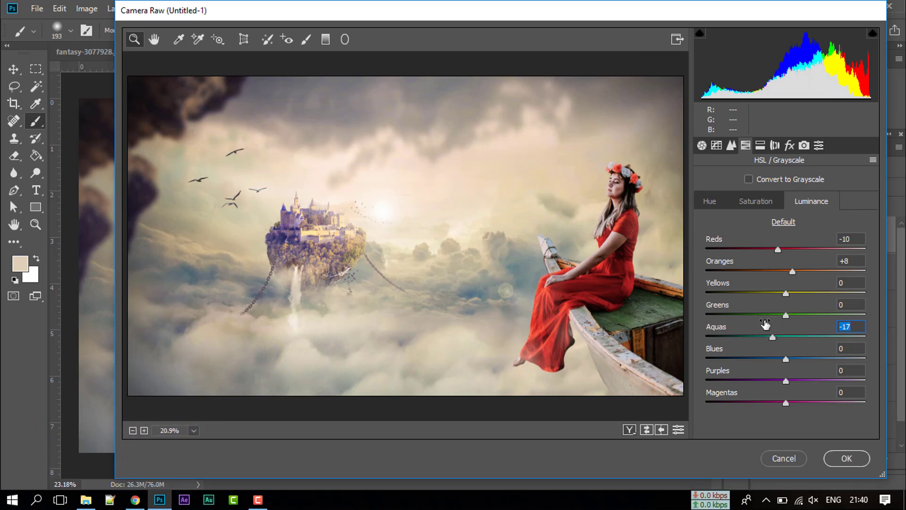
pyautogui.moveTo(789, 314); pyautogui.dragTo(763, 314)
pyautogui.moveTo(786, 382)
pyautogui.mouseDown()
pyautogui.moveTo(761, 381)
pyautogui.moveTo(783, 401)
pyautogui.mouseUp()
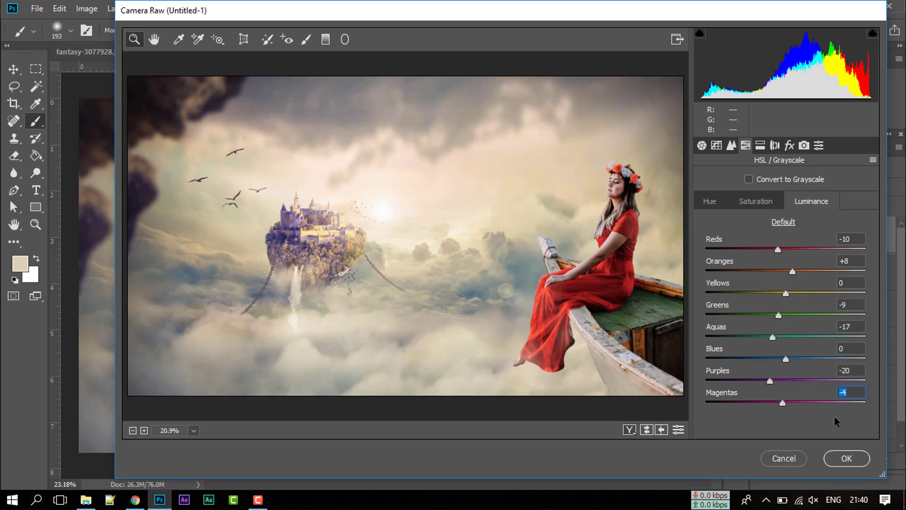
pyautogui.click(846, 458)
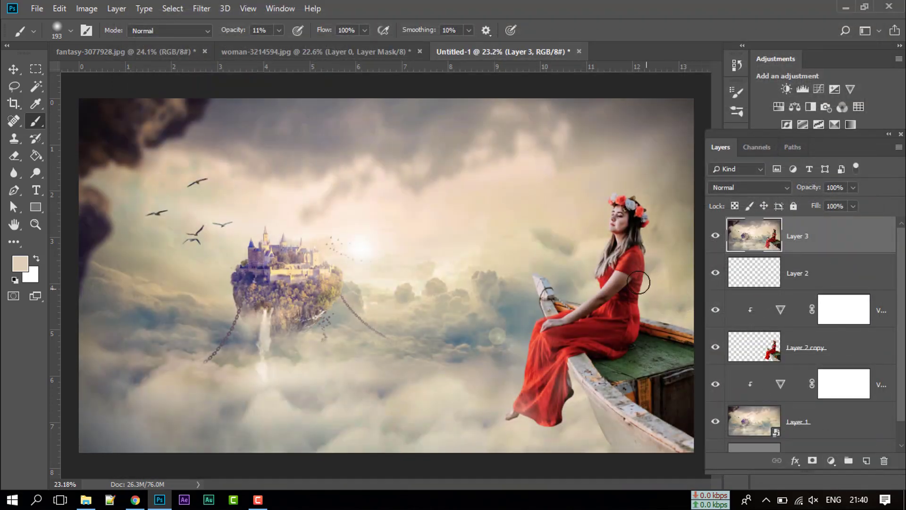
pyautogui.click(715, 236)
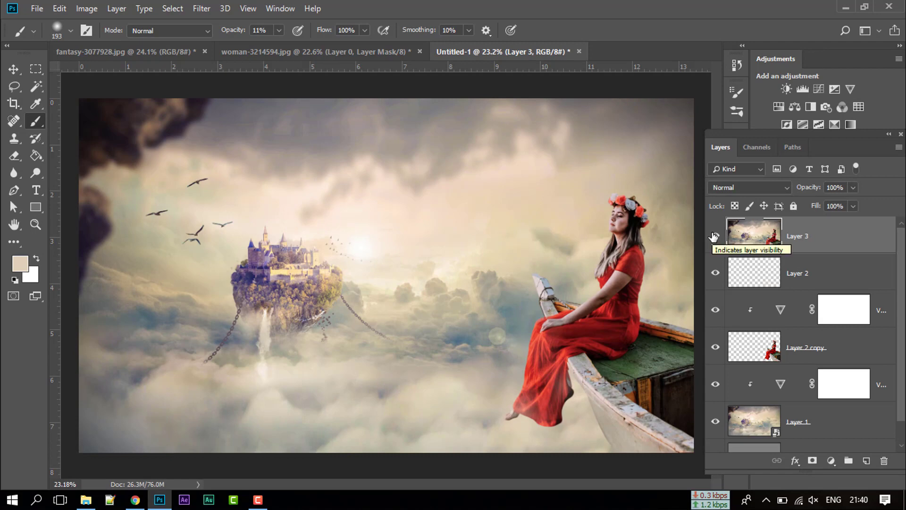
pyautogui.click(714, 236)
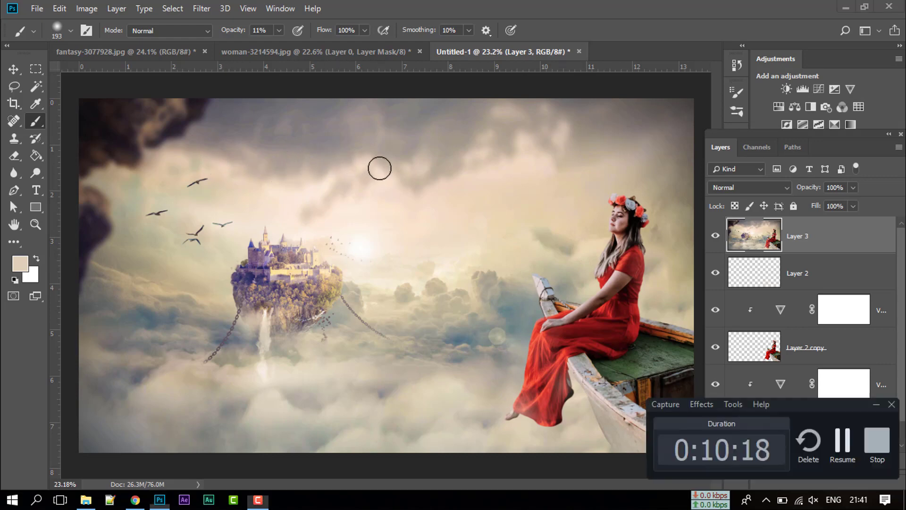
# Start Save As with JPEG format and Downloads as the location.
pyautogui.click(37, 9)
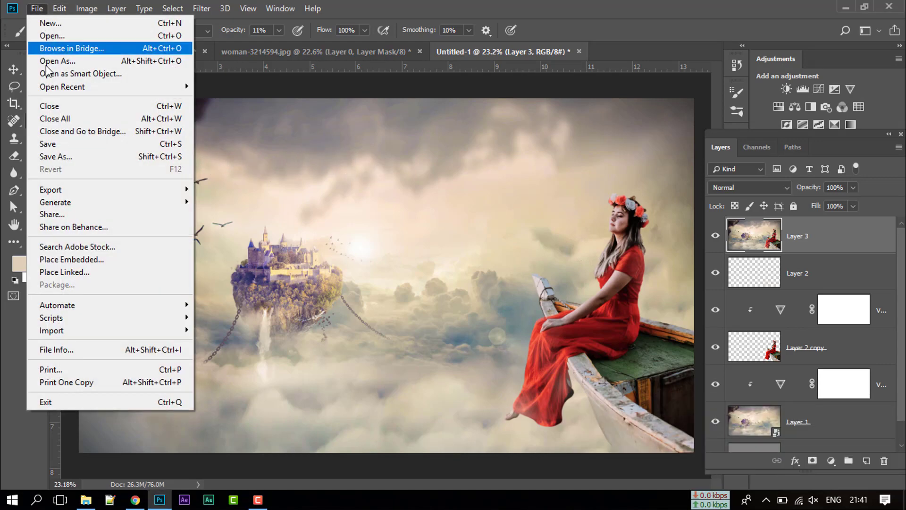
pyautogui.click(74, 156)
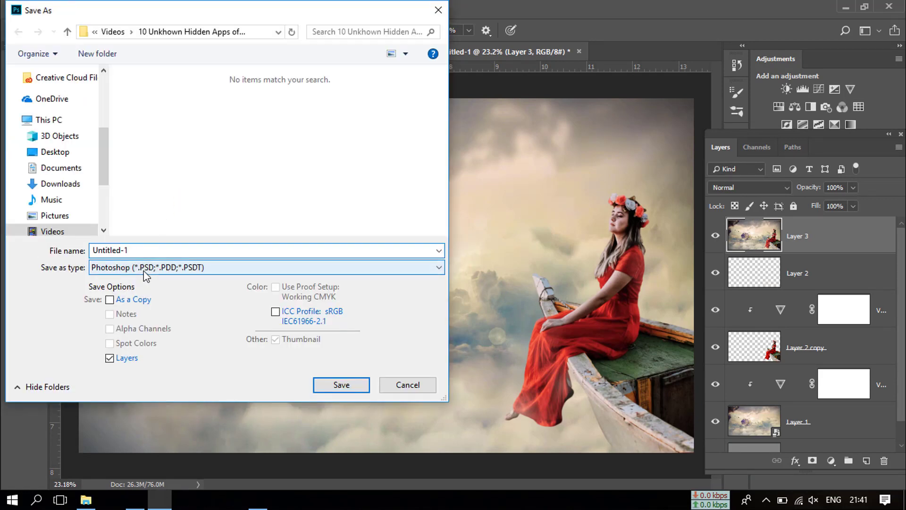
pyautogui.click(145, 272)
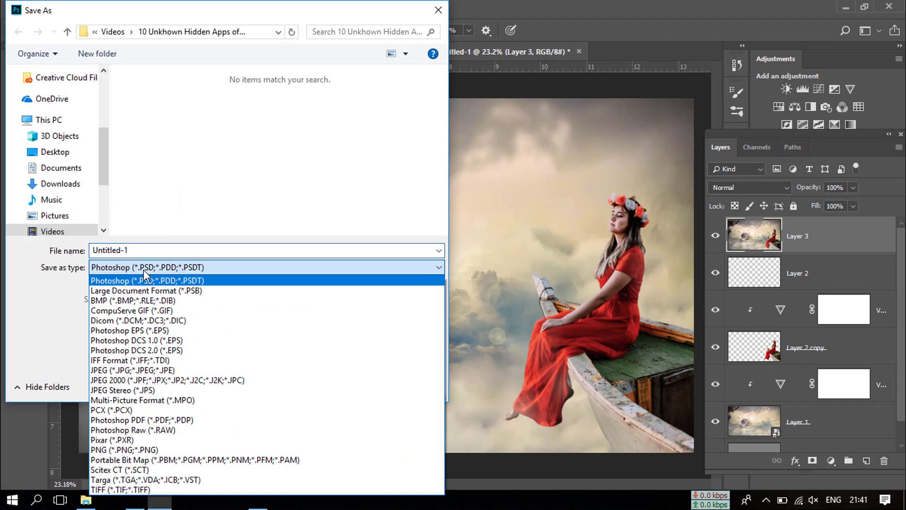
pyautogui.click(150, 372)
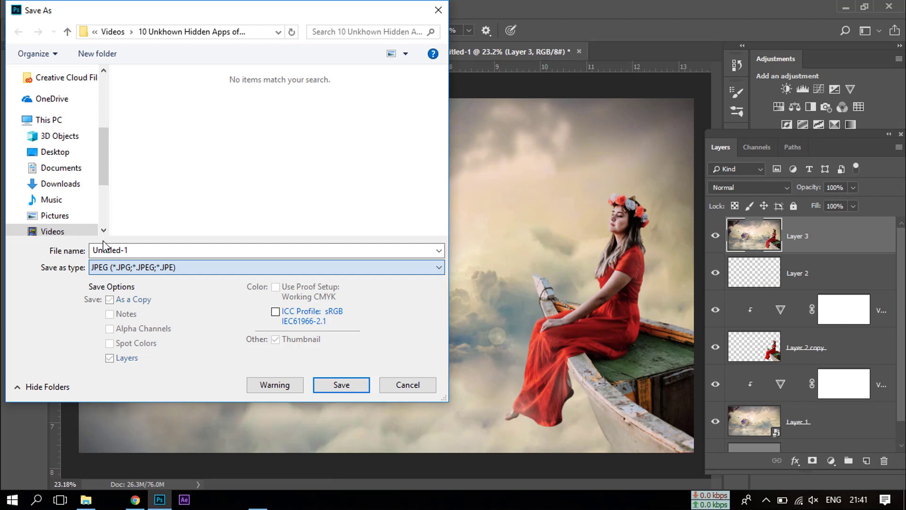
pyautogui.scroll(-2, 61, 170)
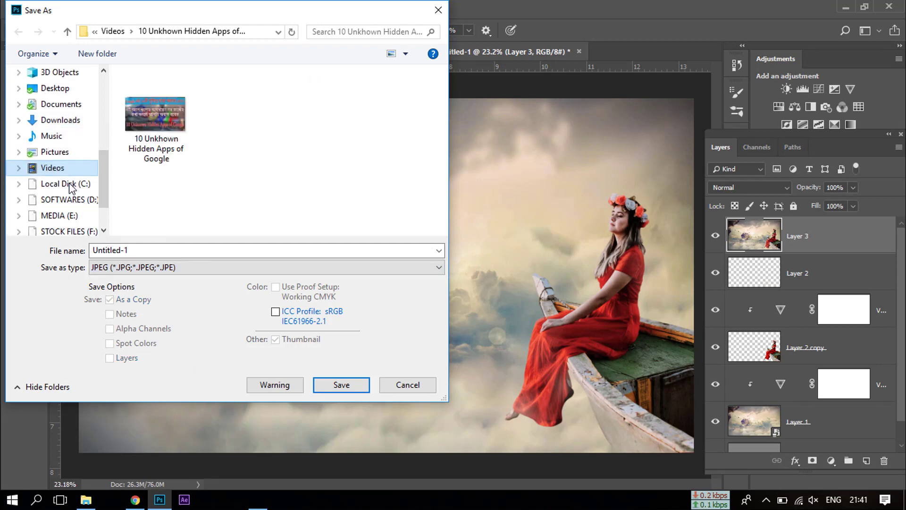
pyautogui.click(63, 123)
# Name the file 'Photo Manipulation', fixing the capital-A typo, and save it.
pyautogui.doubleClick(144, 248)
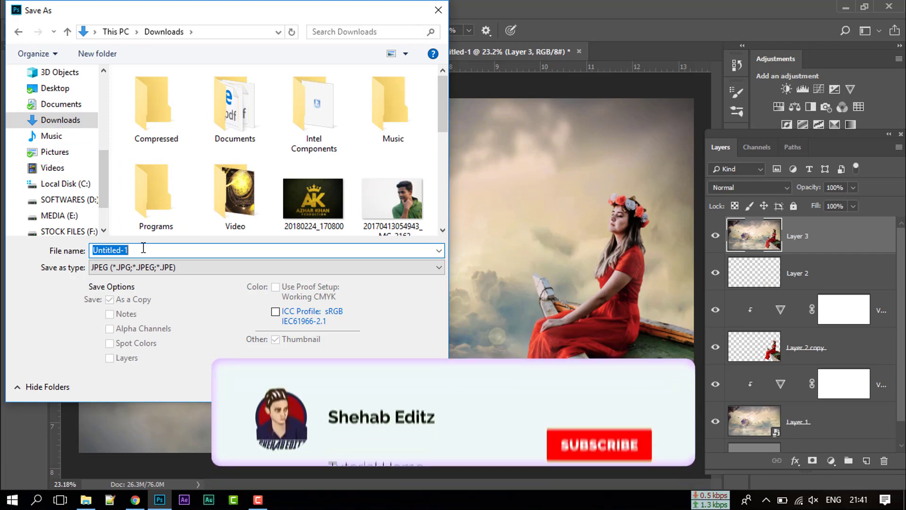
pyautogui.write('P')
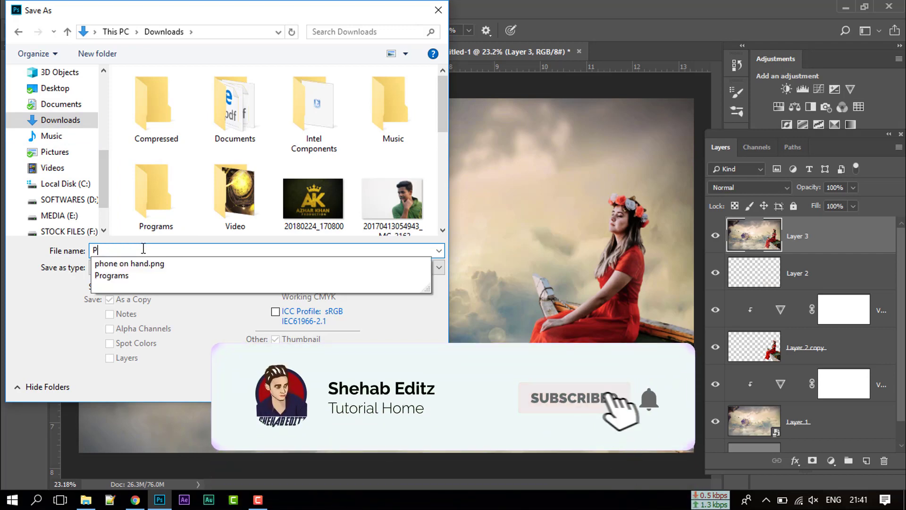
pyautogui.write('hoto MA')
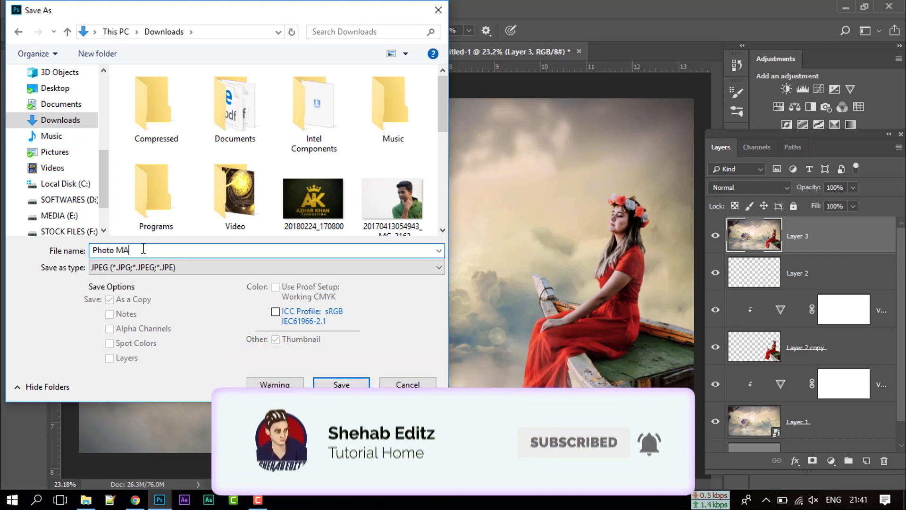
pyautogui.write('nipulation')
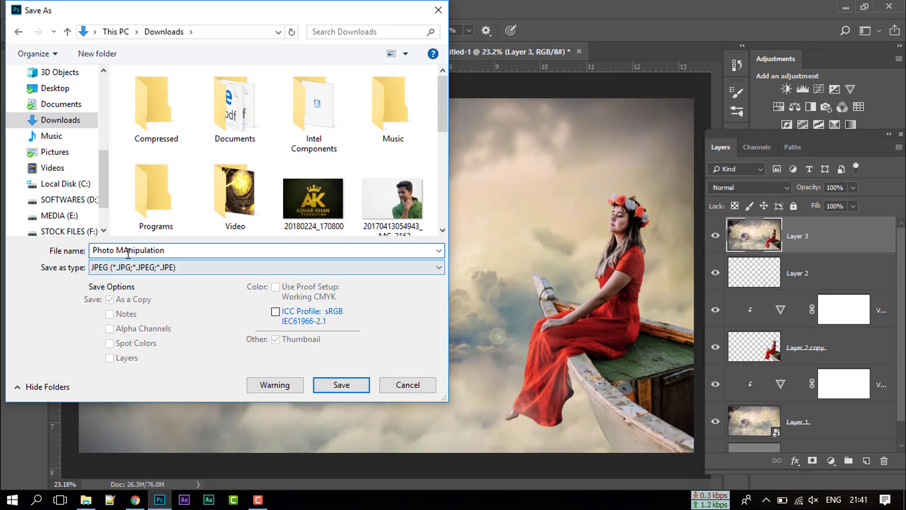
pyautogui.moveTo(123, 251); pyautogui.dragTo(126, 251)
pyautogui.write('a')
pyautogui.click(340, 384)
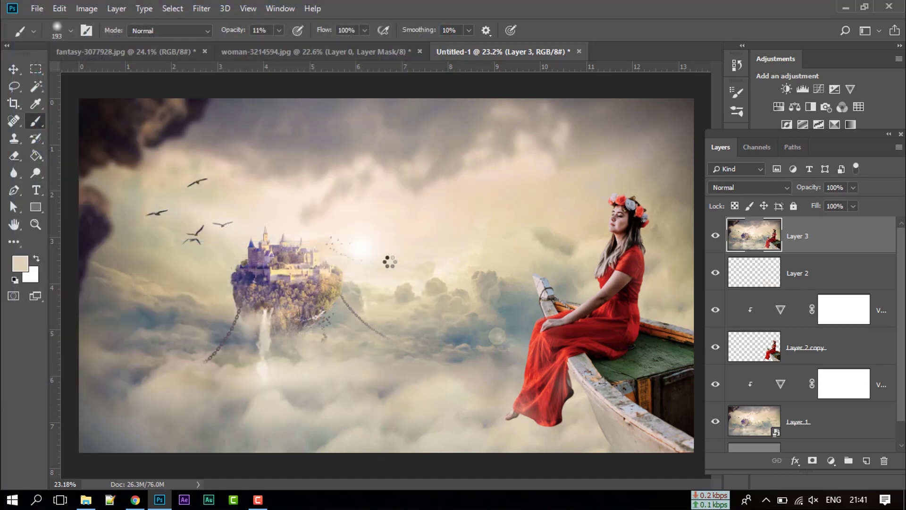
# Set JPEG quality to 9 (High), keep Progressive, and confirm the options.
pyautogui.moveTo(422, 166); pyautogui.dragTo(429, 166)
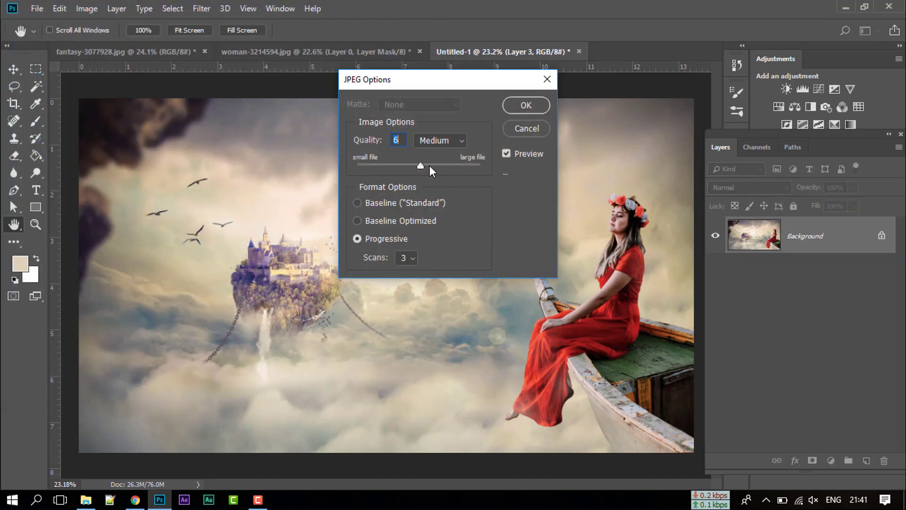
pyautogui.click(523, 104)
pyautogui.press('b')
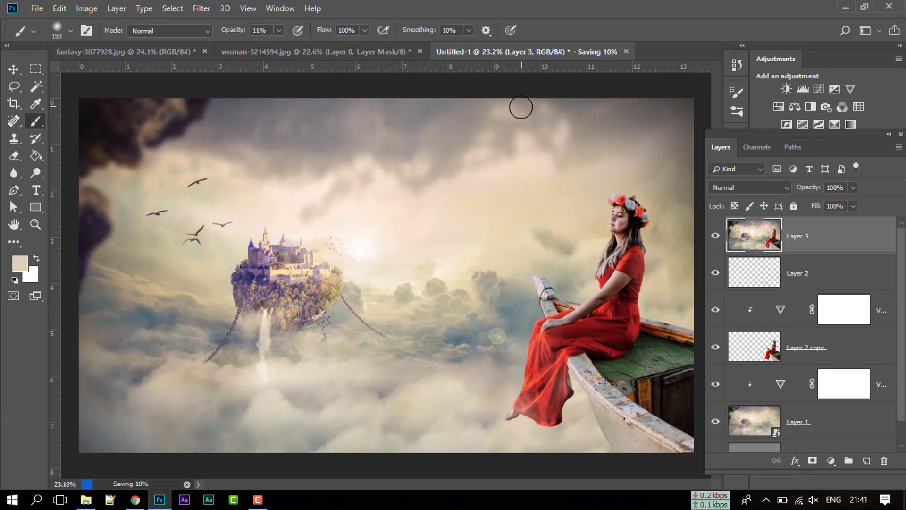